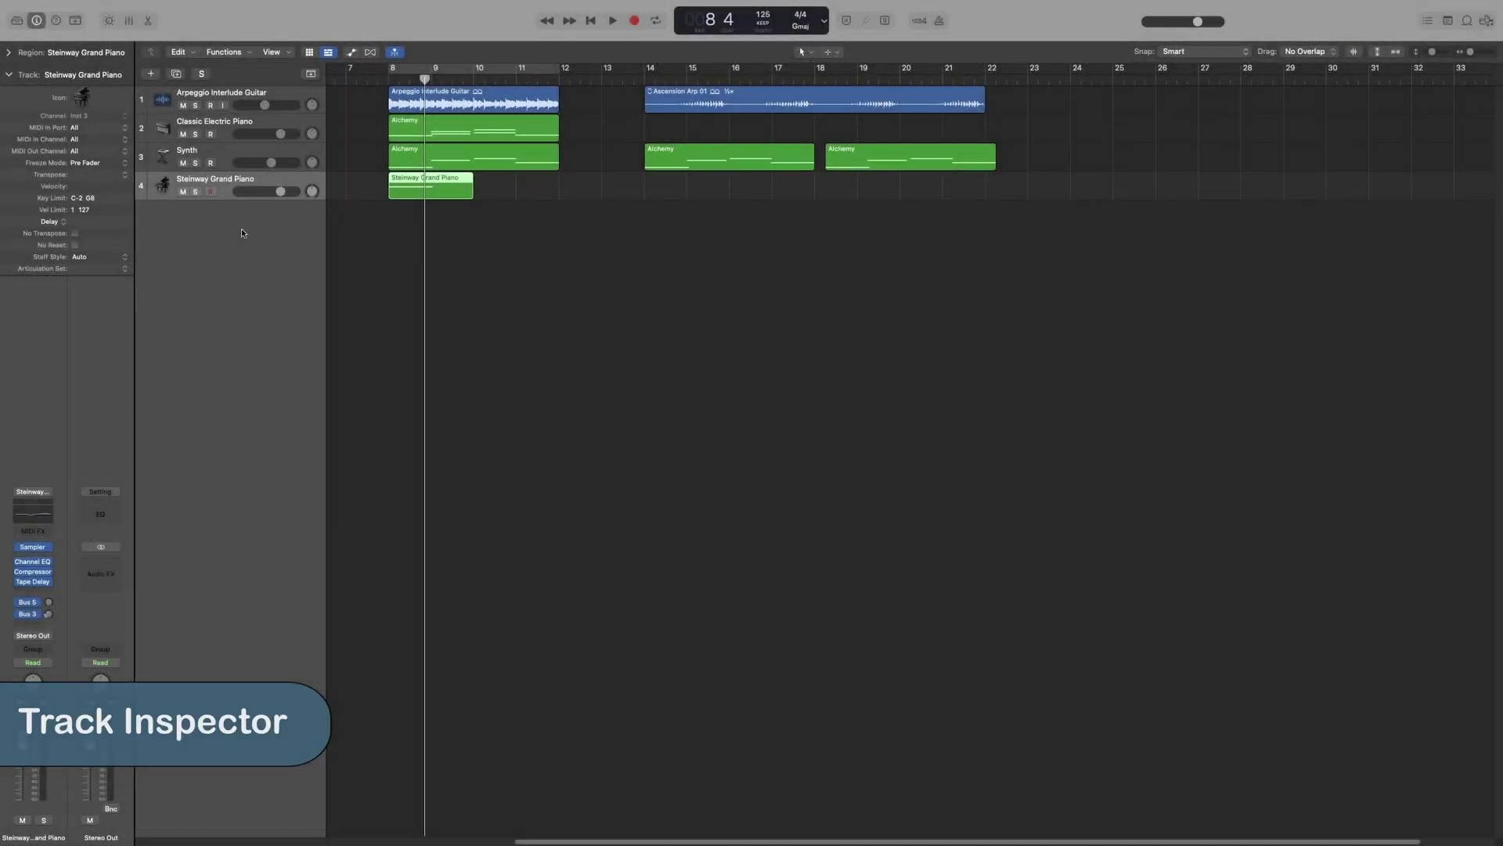
# Select the Synth and Steinway Grand Piano tracks, opening their name and icon choices without changing them
pyautogui.click(225, 155)
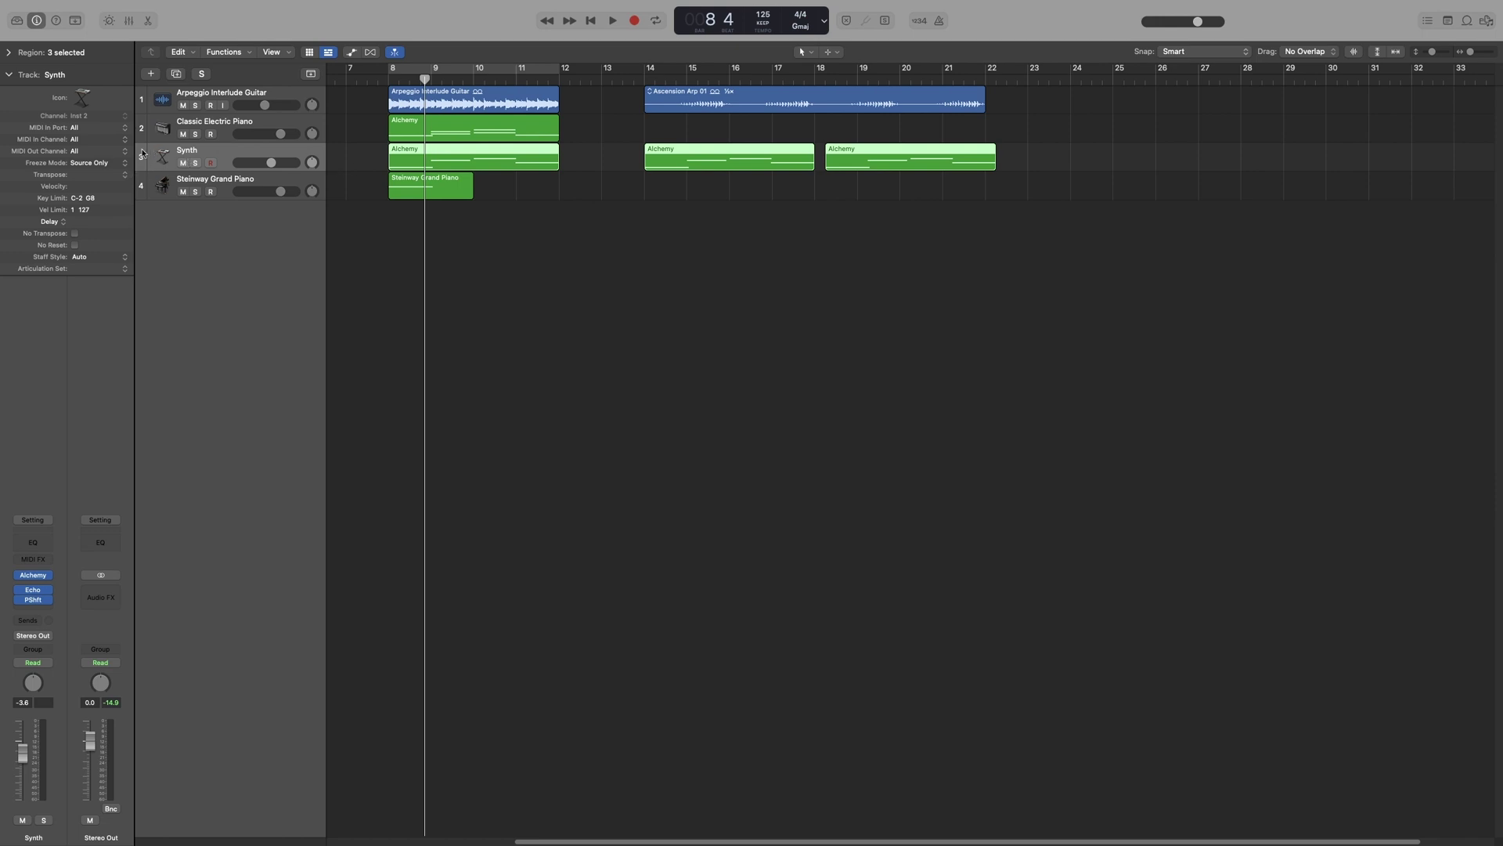
pyautogui.click(223, 182)
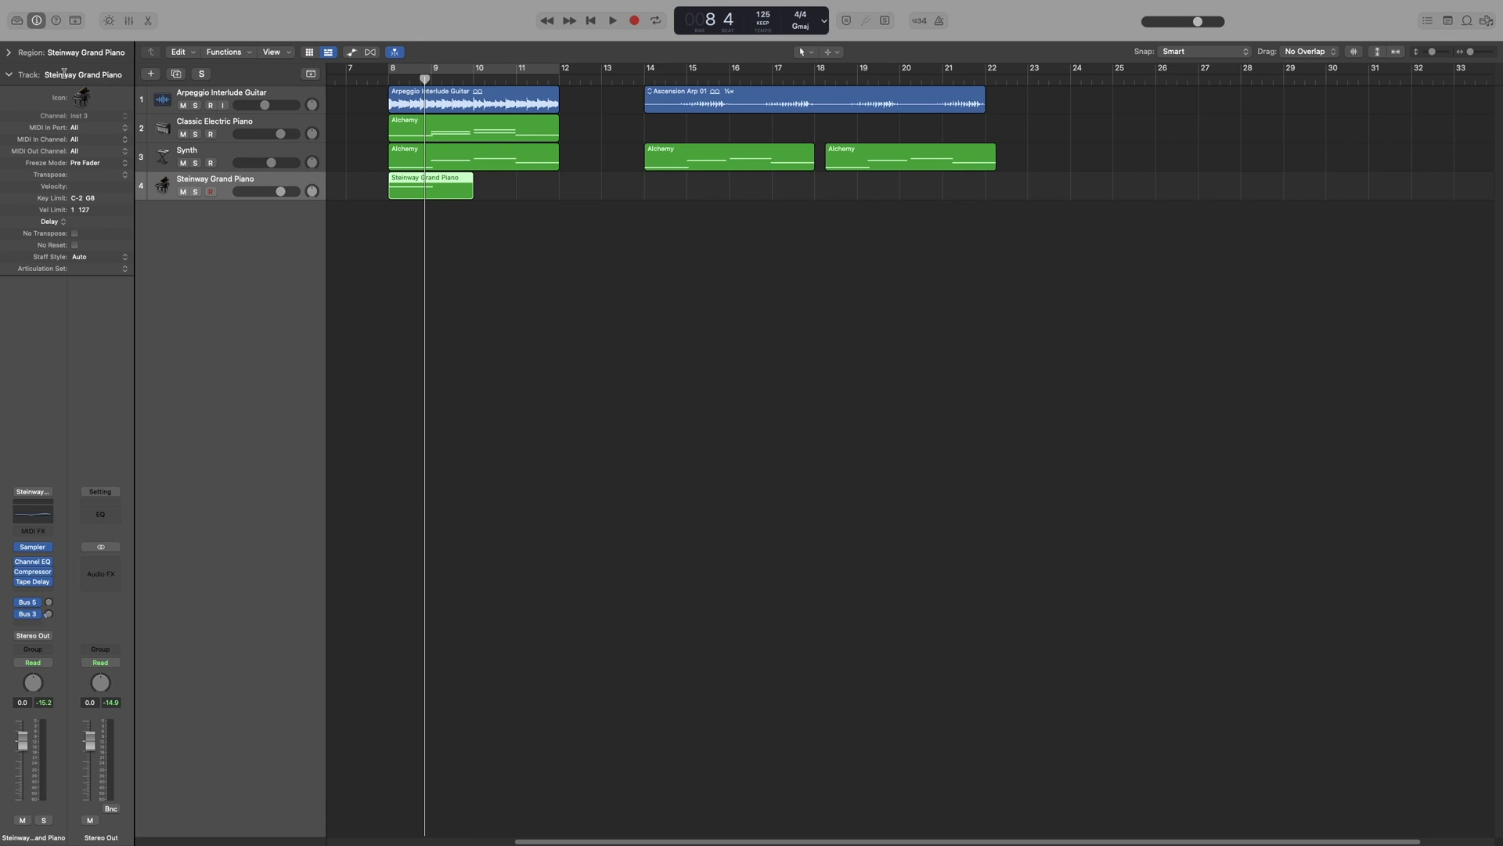
pyautogui.doubleClick(66, 74)
pyautogui.click(80, 98)
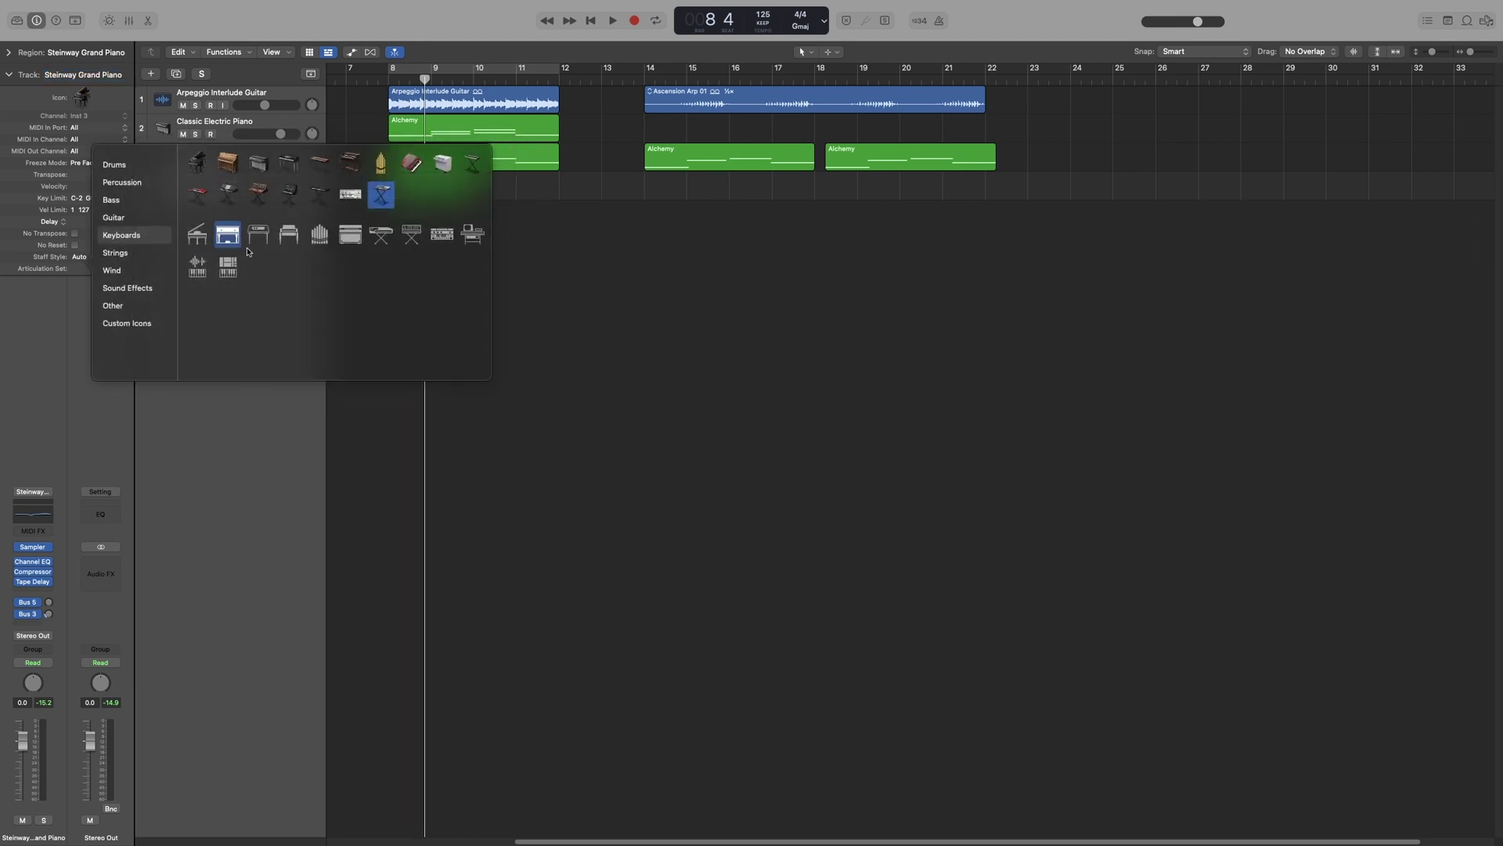
pyautogui.click(457, 209)
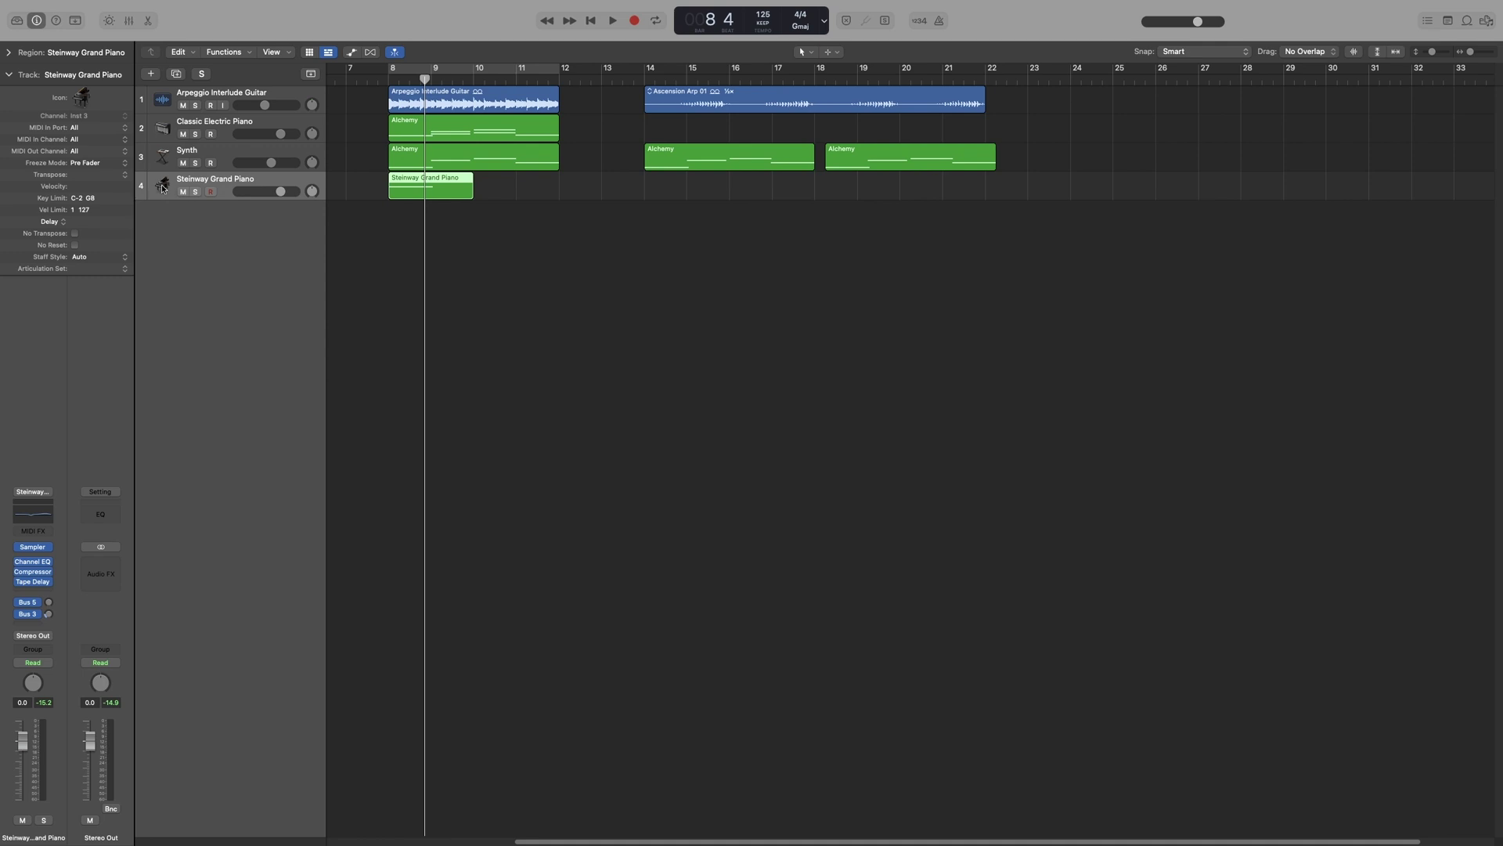
pyautogui.doubleClick(200, 180)
pyautogui.click(162, 187)
pyautogui.click(202, 426)
# Select the Classic Electric Piano track and view its MIDI In Port choices
pyautogui.click(226, 123)
pyautogui.click(229, 153)
pyautogui.click(228, 179)
pyautogui.click(224, 129)
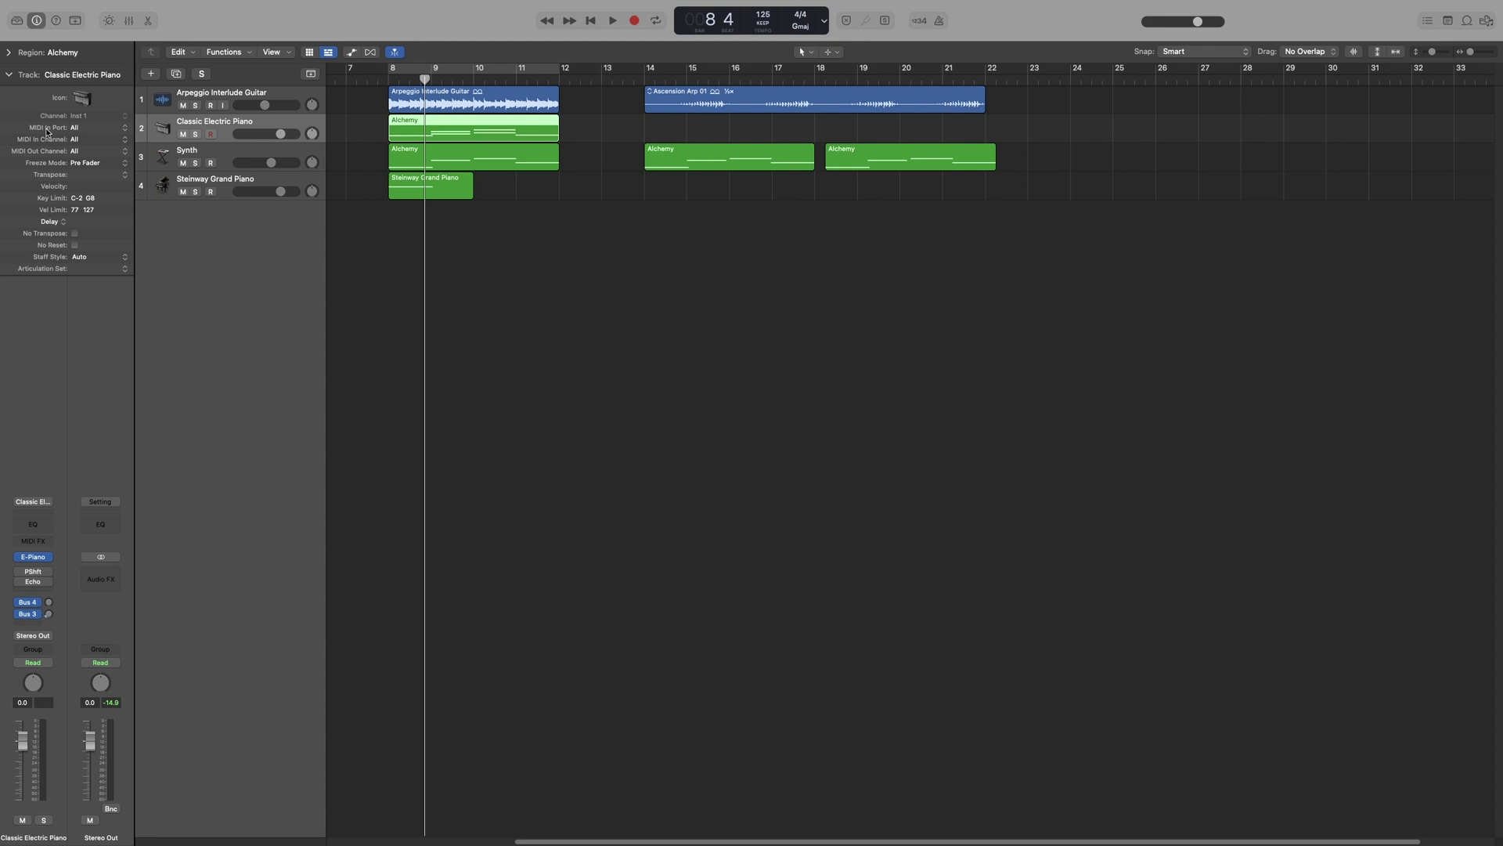
pyautogui.click(75, 128)
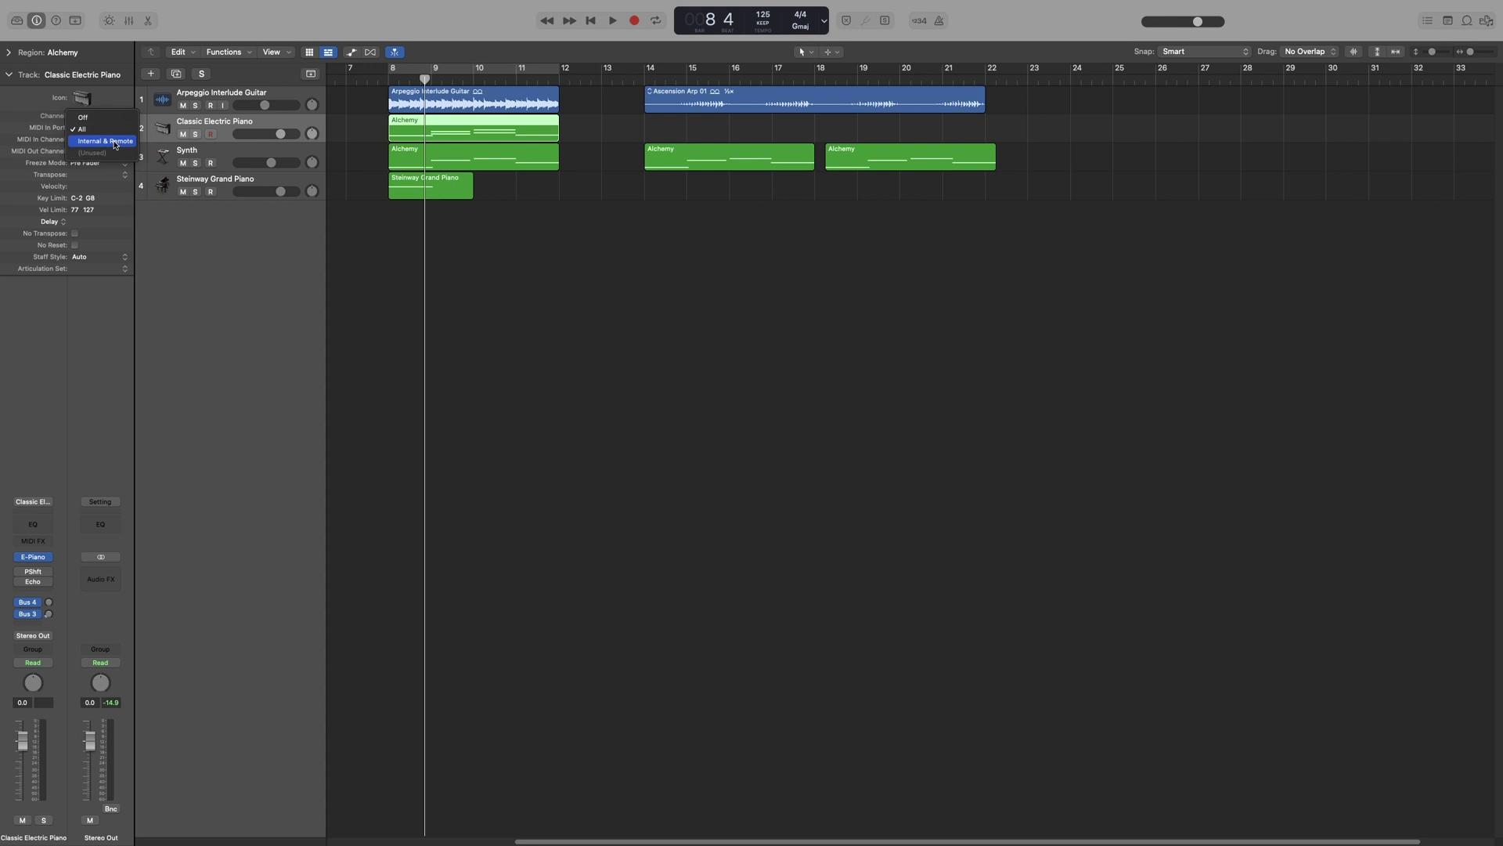
pyautogui.press('Escape')
# Show and hide the Musical Typing keyboard (Cmd-K), then reopen the MIDI In Port choices
pyautogui.press('super+k')
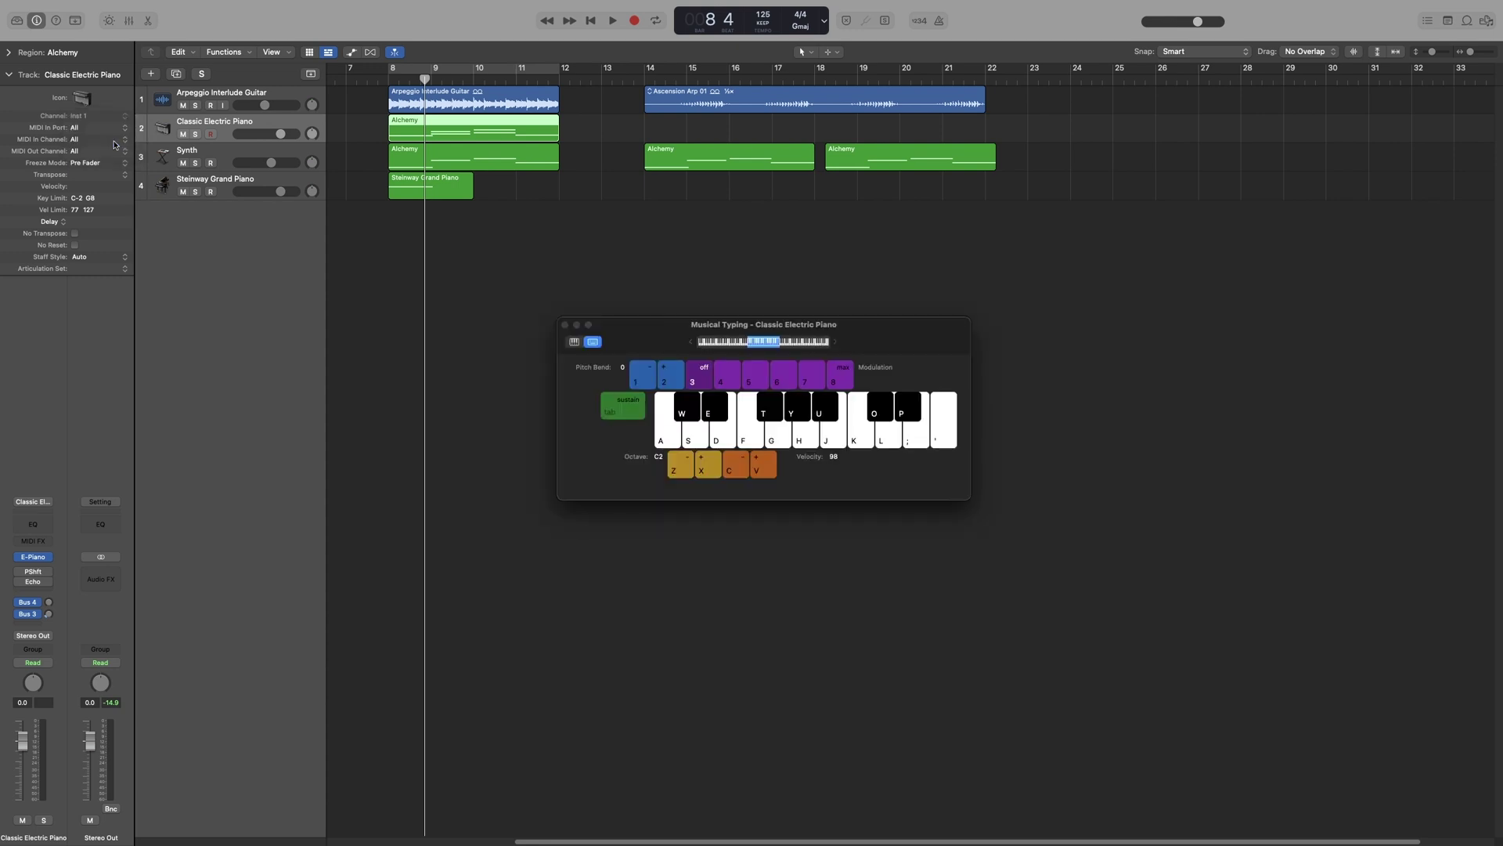
pyautogui.click(564, 324)
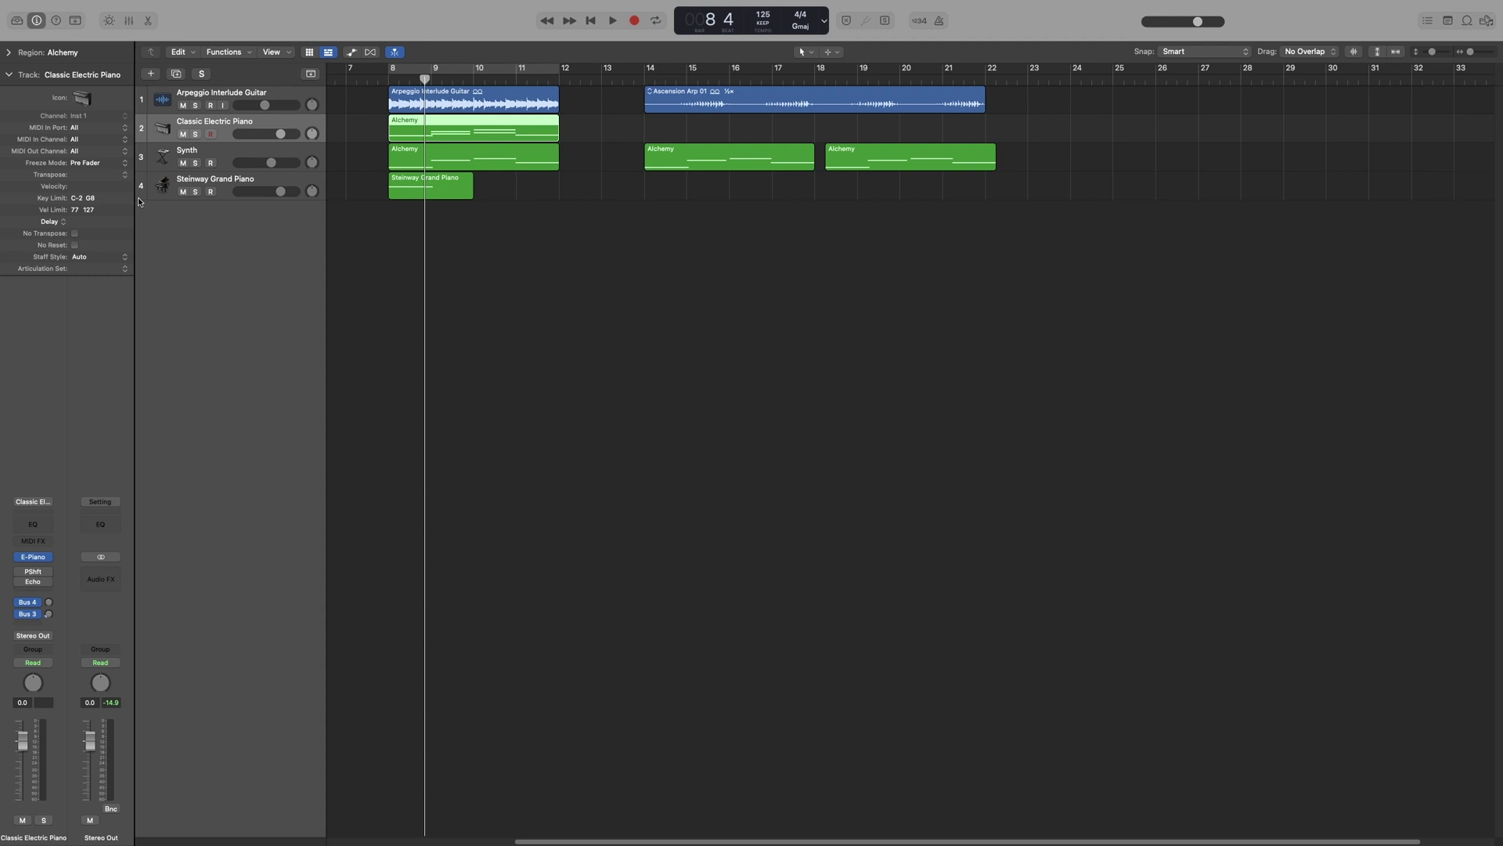
pyautogui.click(77, 130)
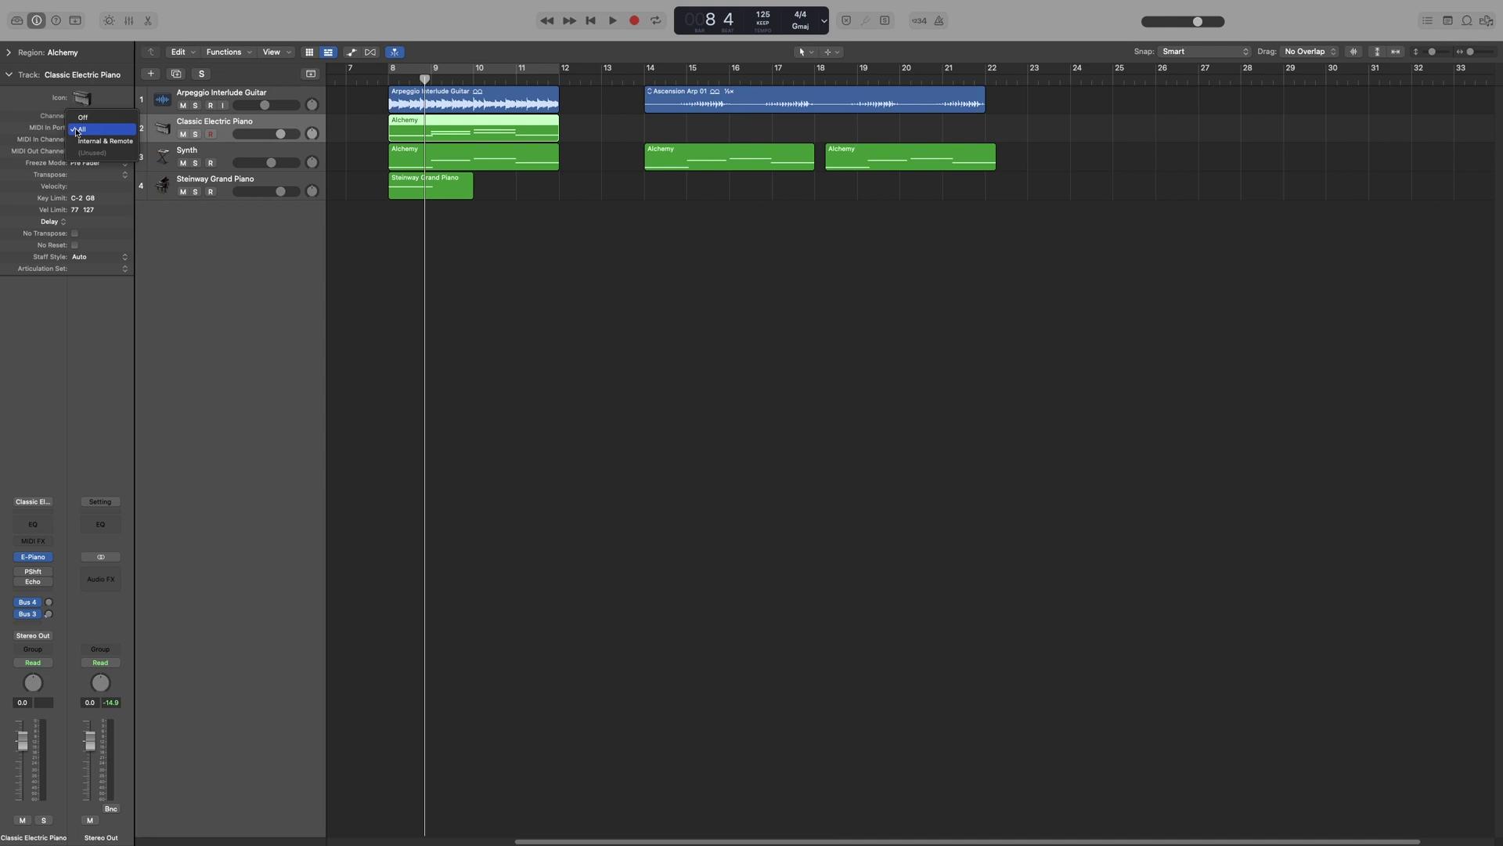
pyautogui.click(77, 130)
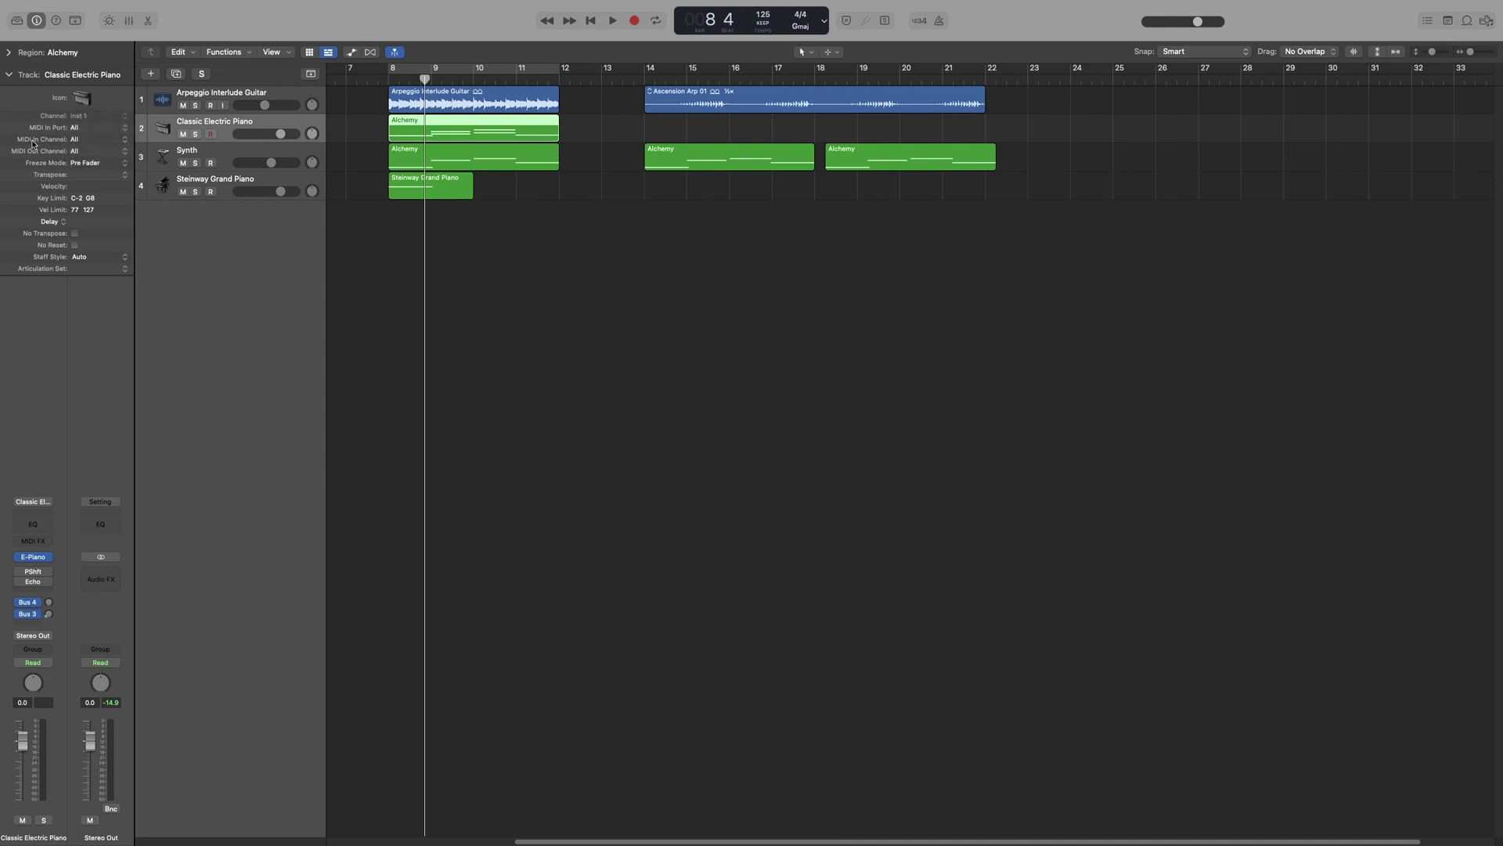
pyautogui.click(77, 141)
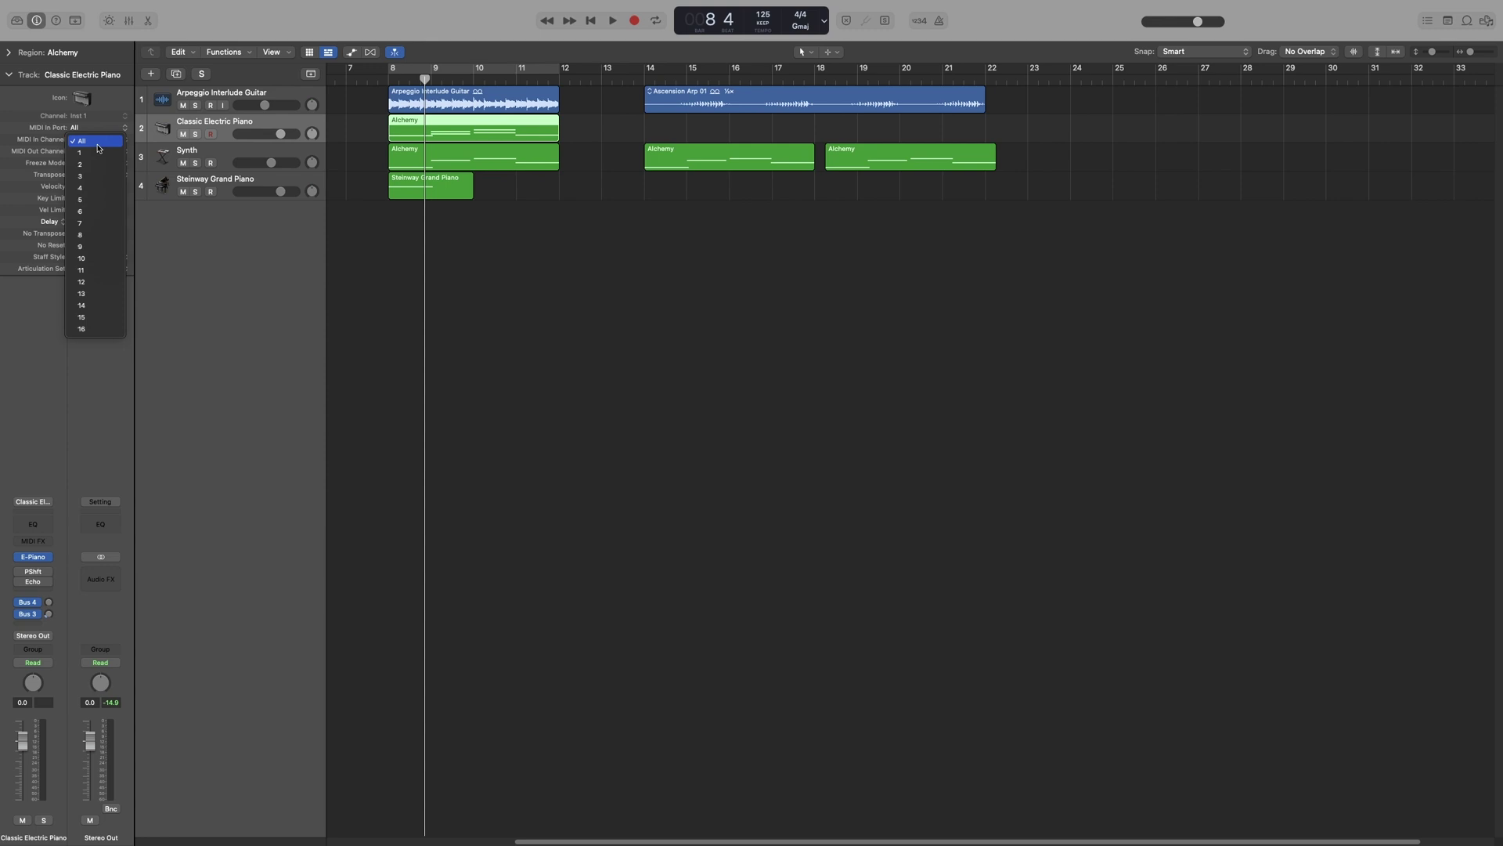
pyautogui.click(97, 146)
pyautogui.click(75, 152)
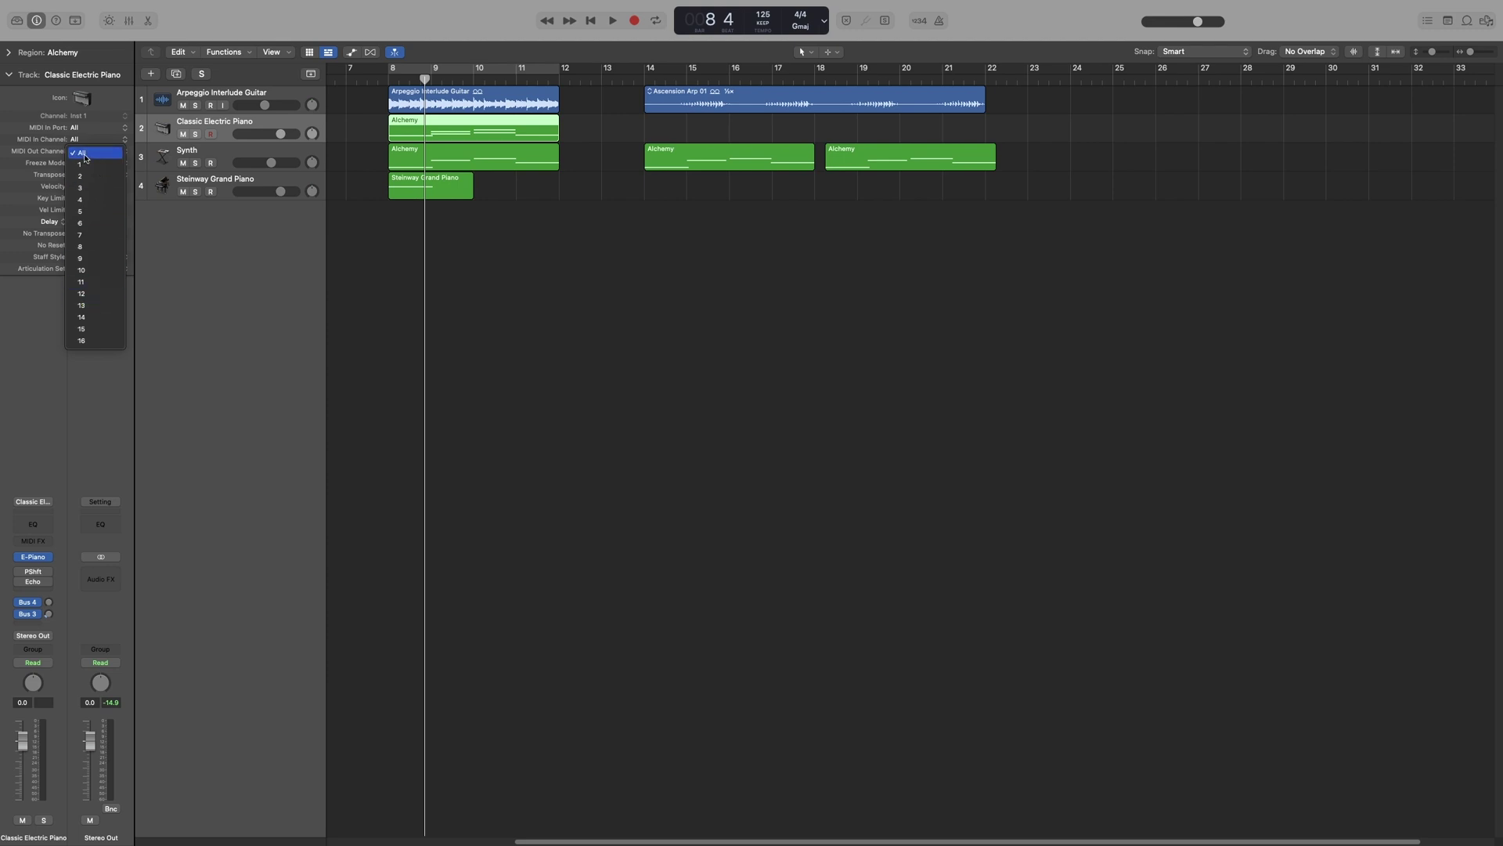
pyautogui.click(27, 170)
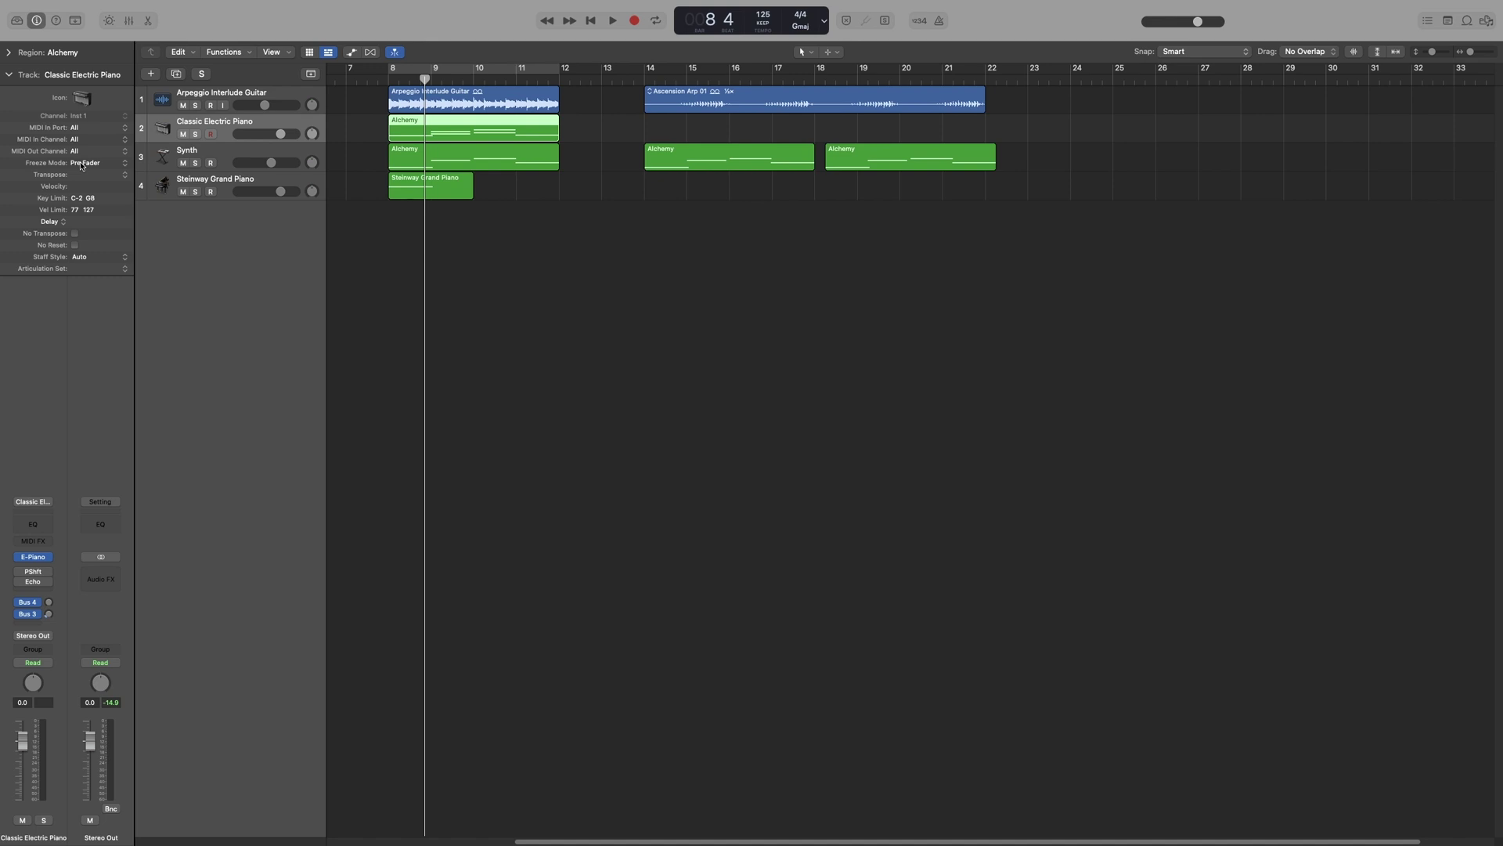
# Tick Freeze in Track Header Configuration (Option-T) so every header gets a Freeze button
pyautogui.hotkey('alt', 't')
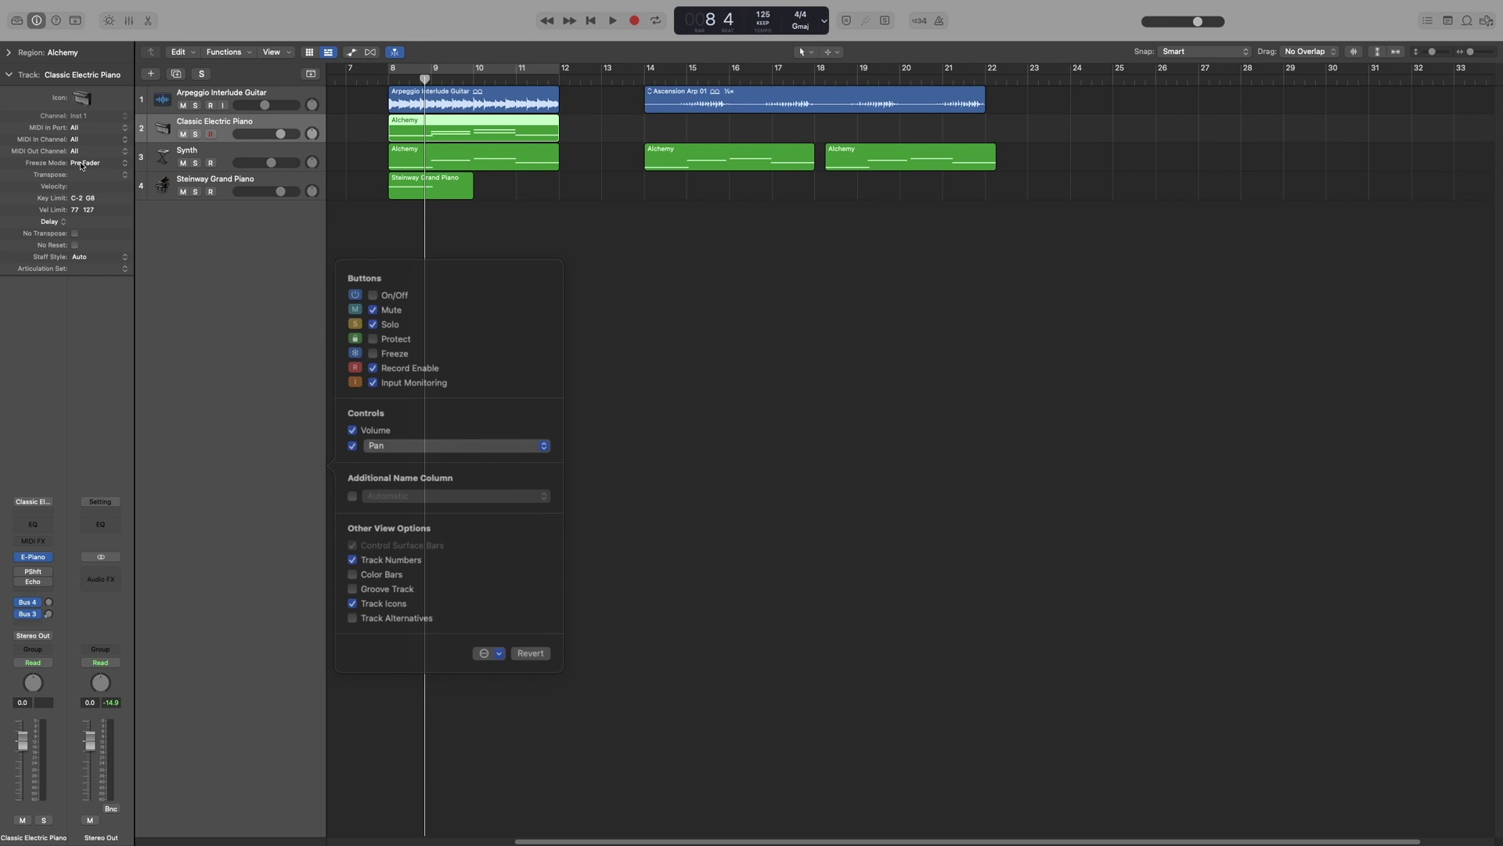
pyautogui.click(368, 366)
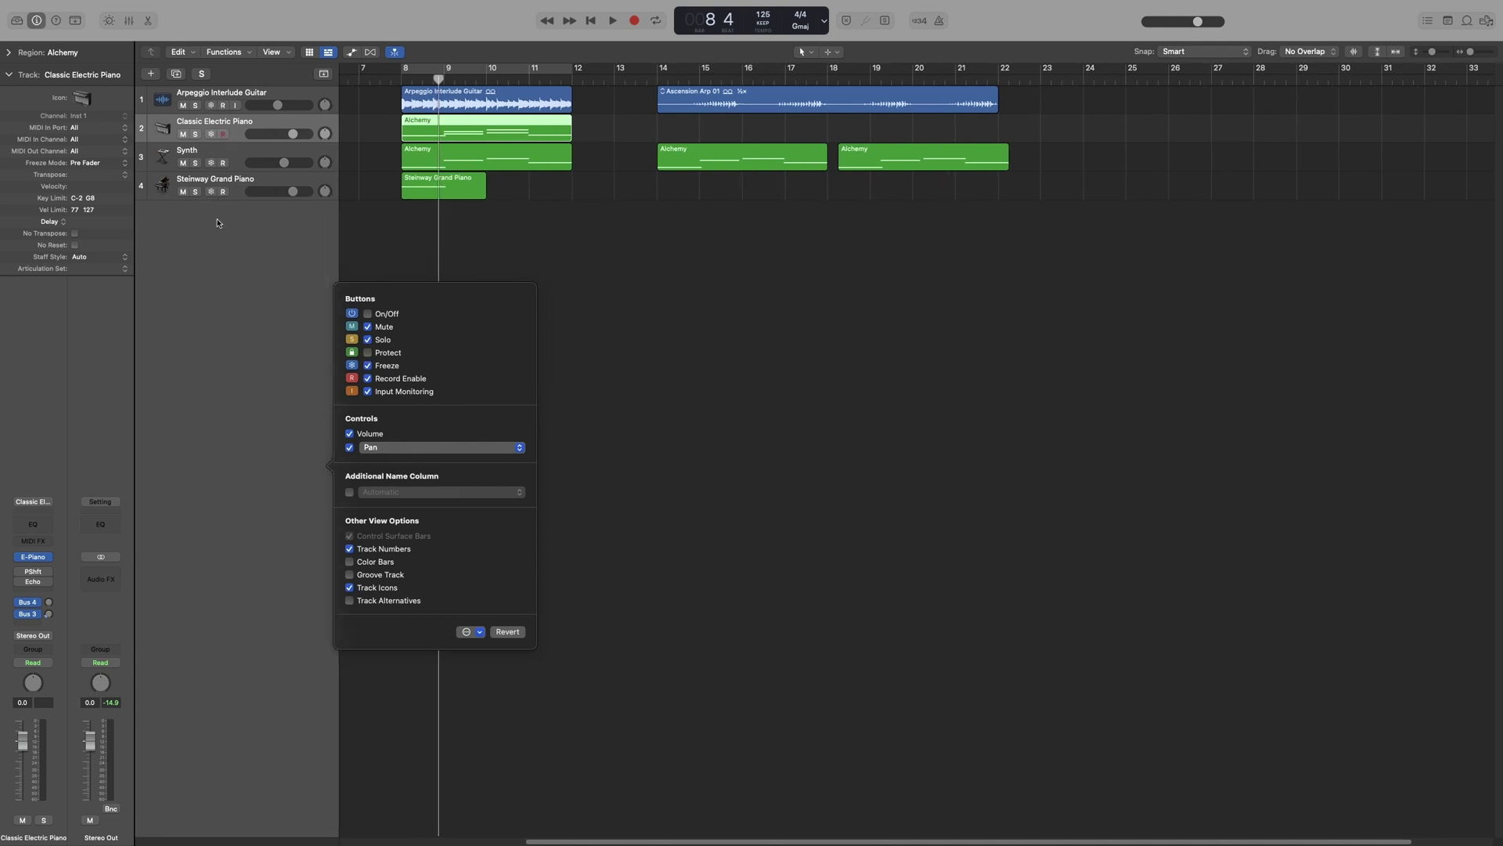
pyautogui.click(223, 388)
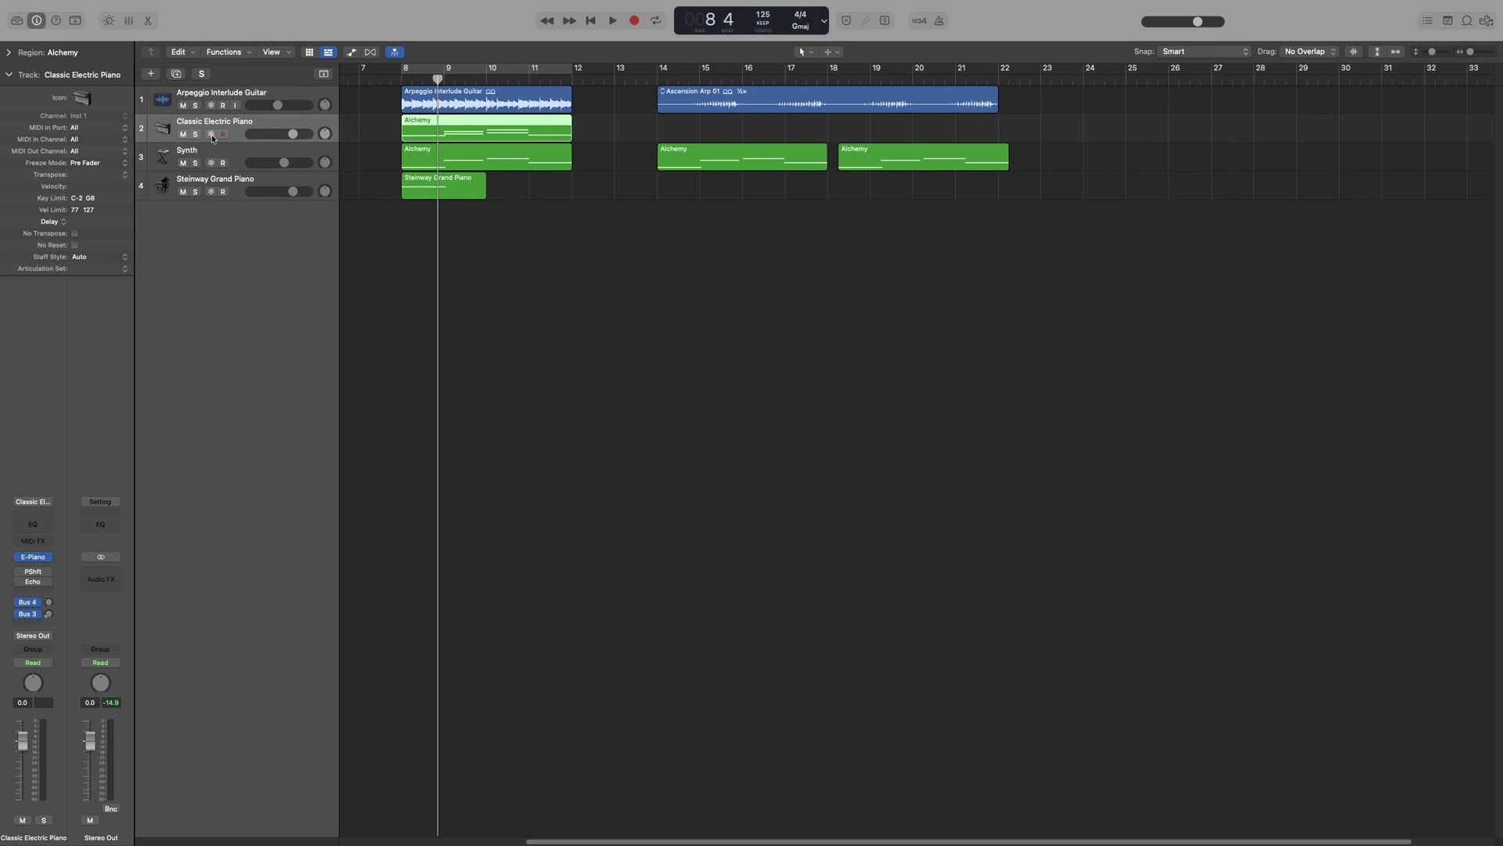
# Keep Freeze Mode at Pre Fader, then freeze the Synth track and play to render it
pyautogui.click(86, 164)
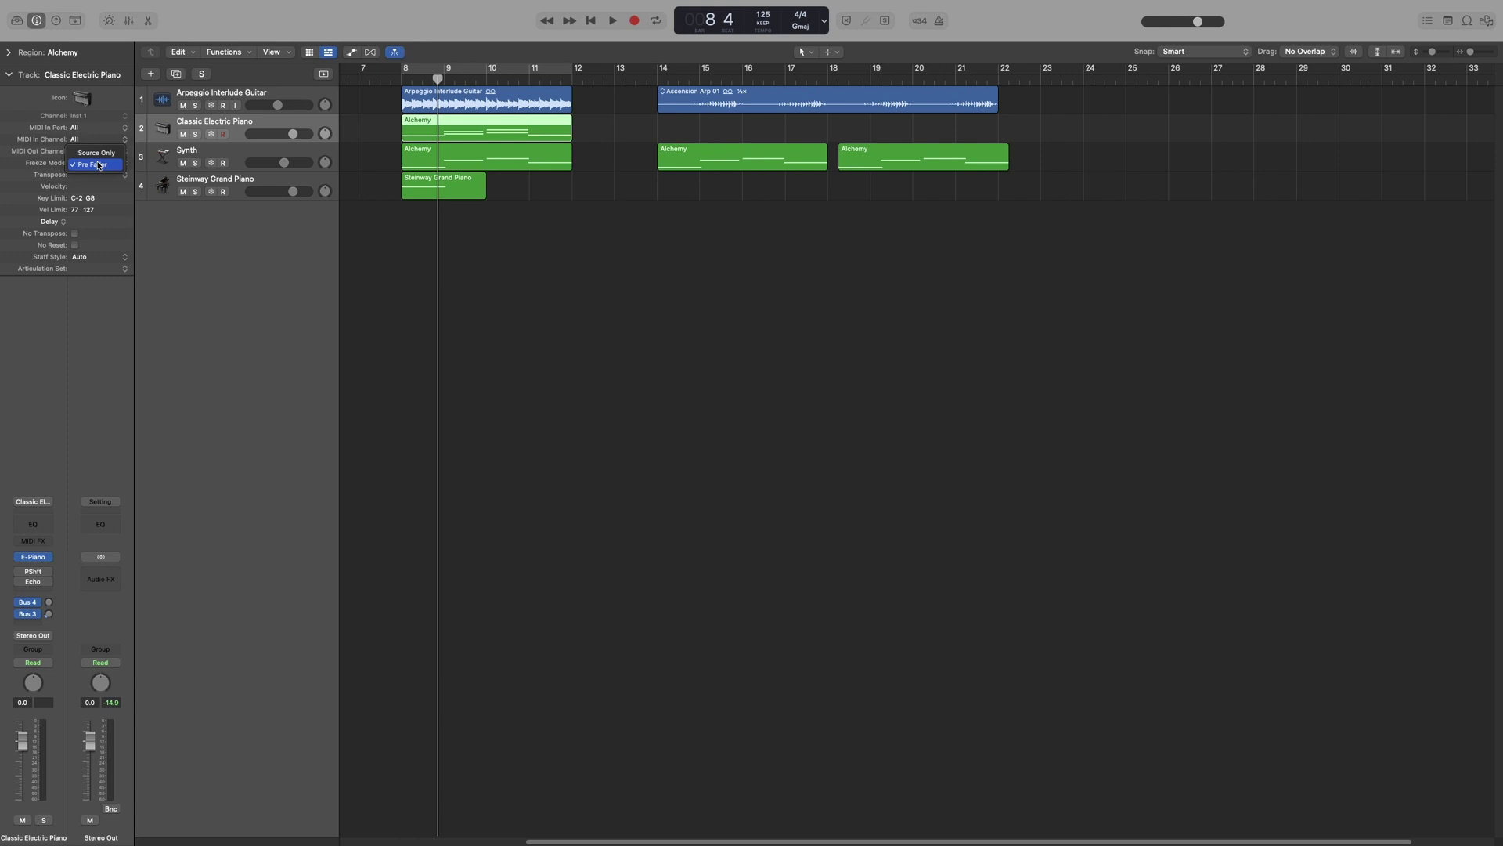
pyautogui.click(100, 165)
pyautogui.click(240, 155)
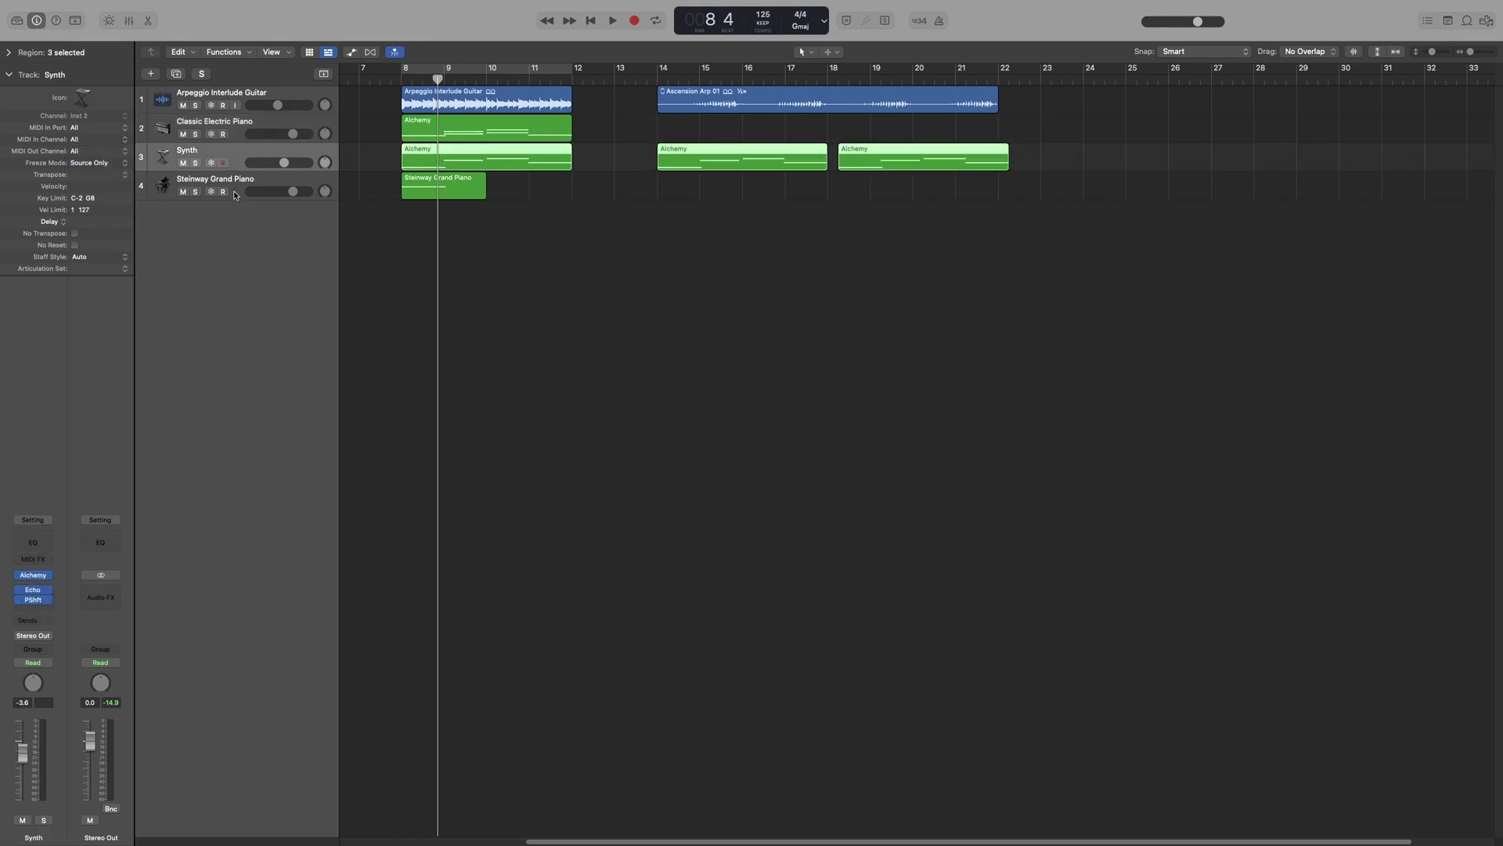
pyautogui.click(234, 190)
pyautogui.click(223, 164)
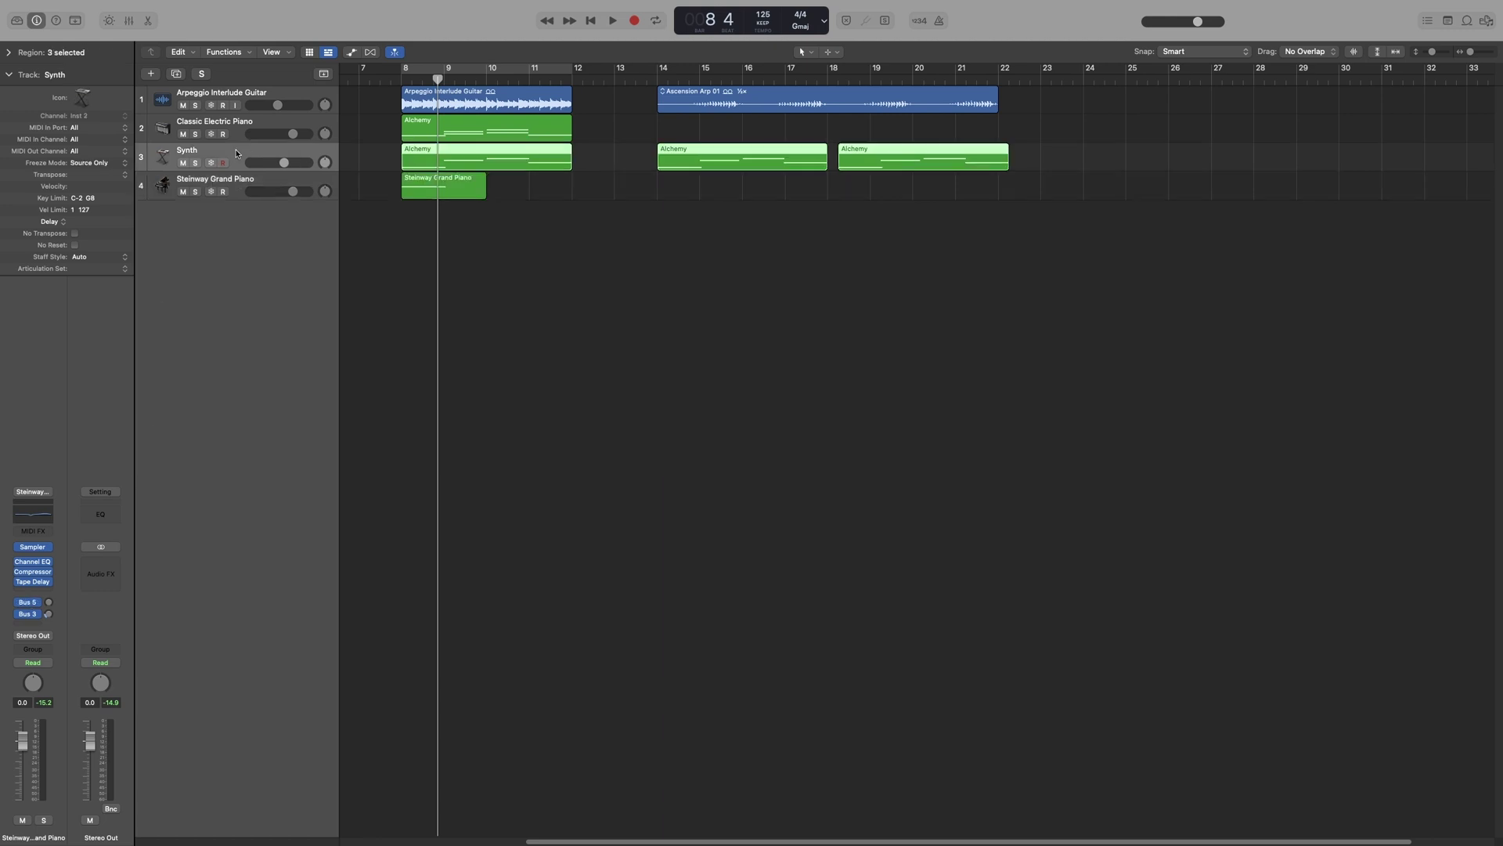
pyautogui.click(233, 186)
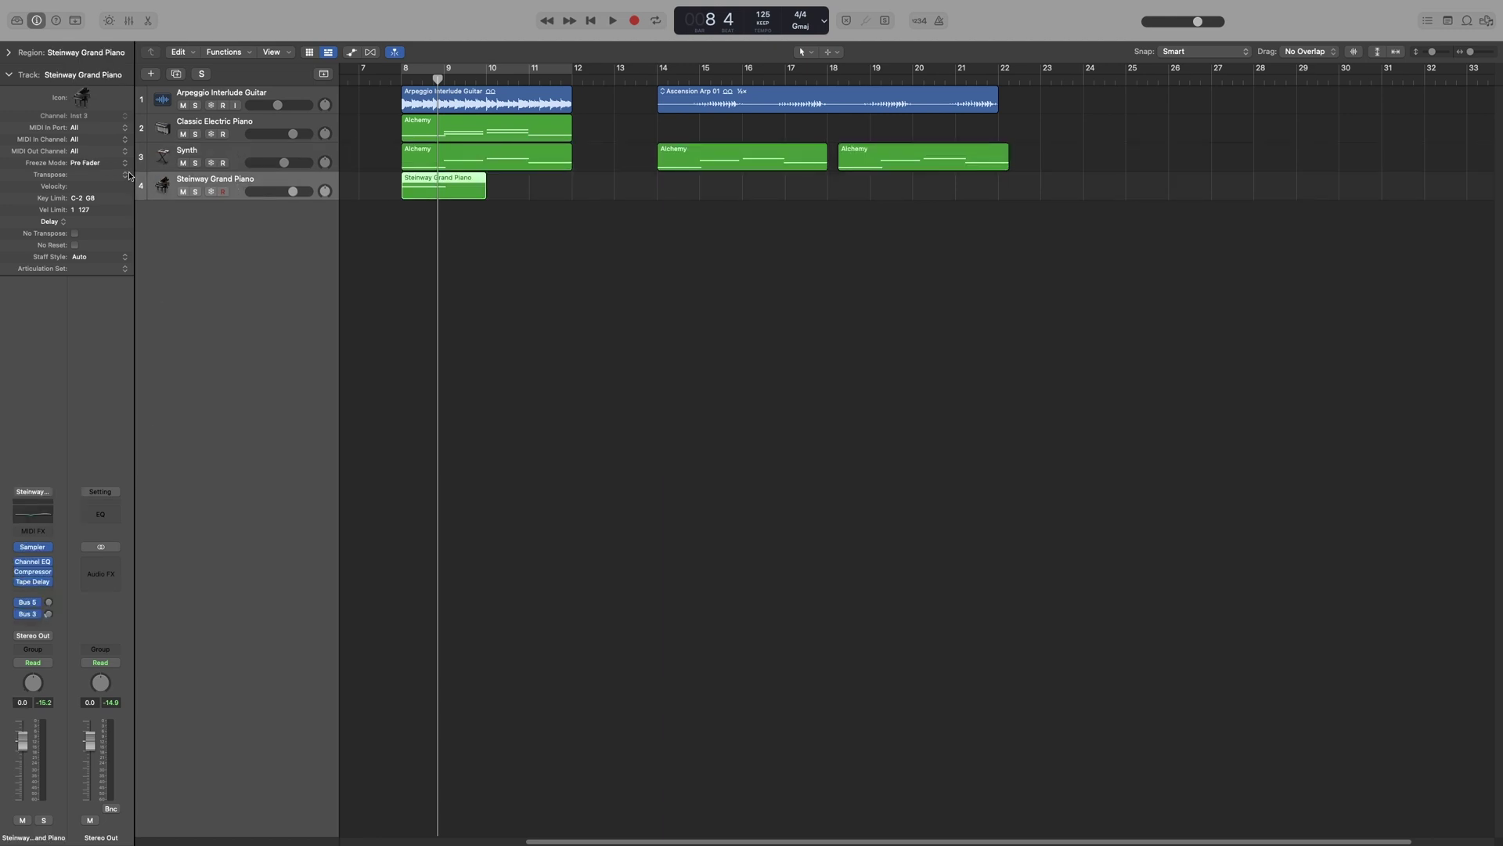
pyautogui.click(232, 149)
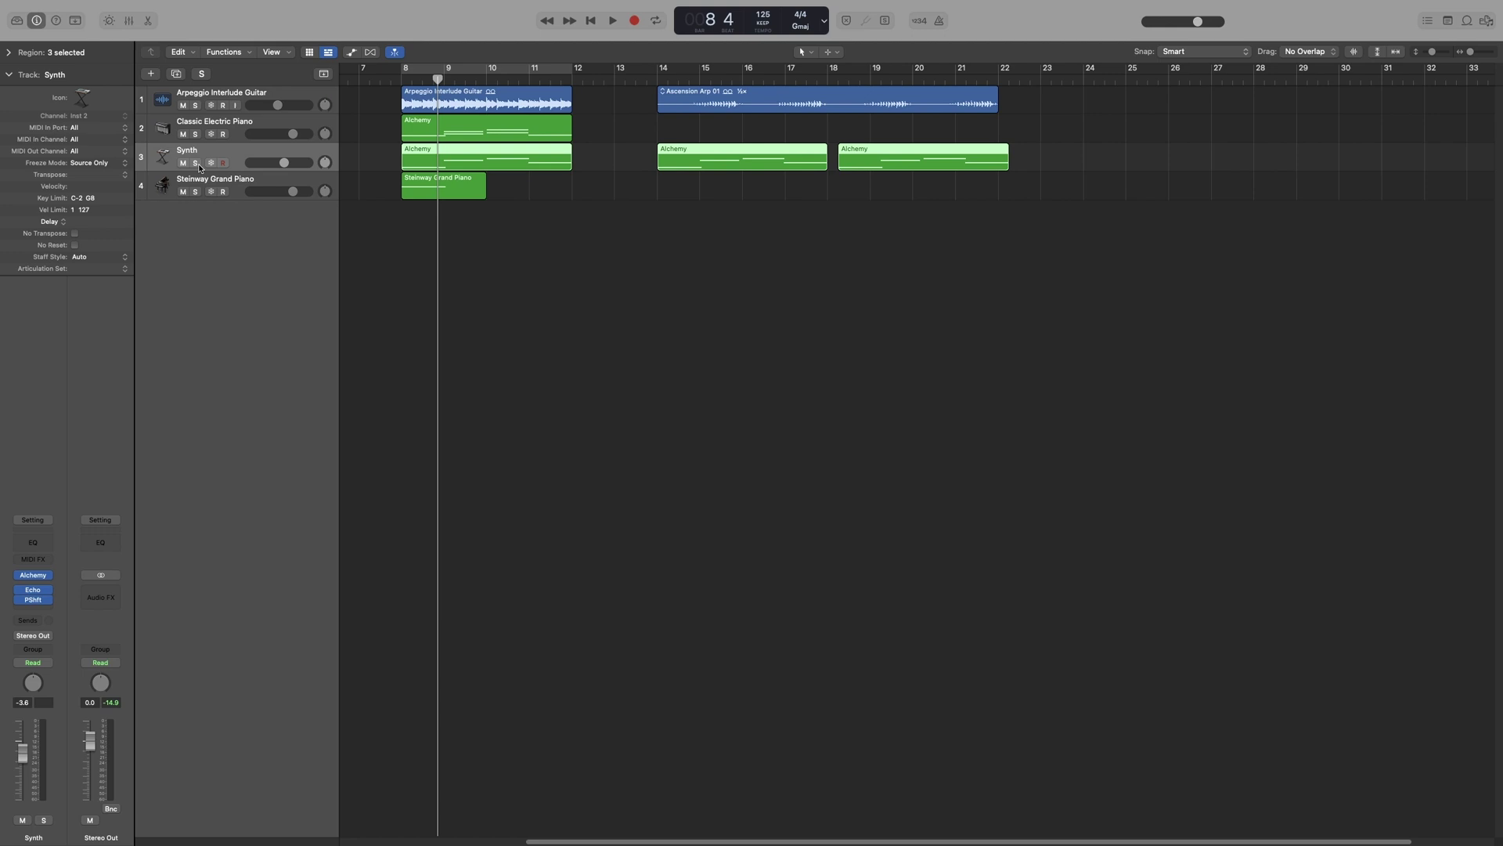
pyautogui.click(211, 162)
pyautogui.press('space')
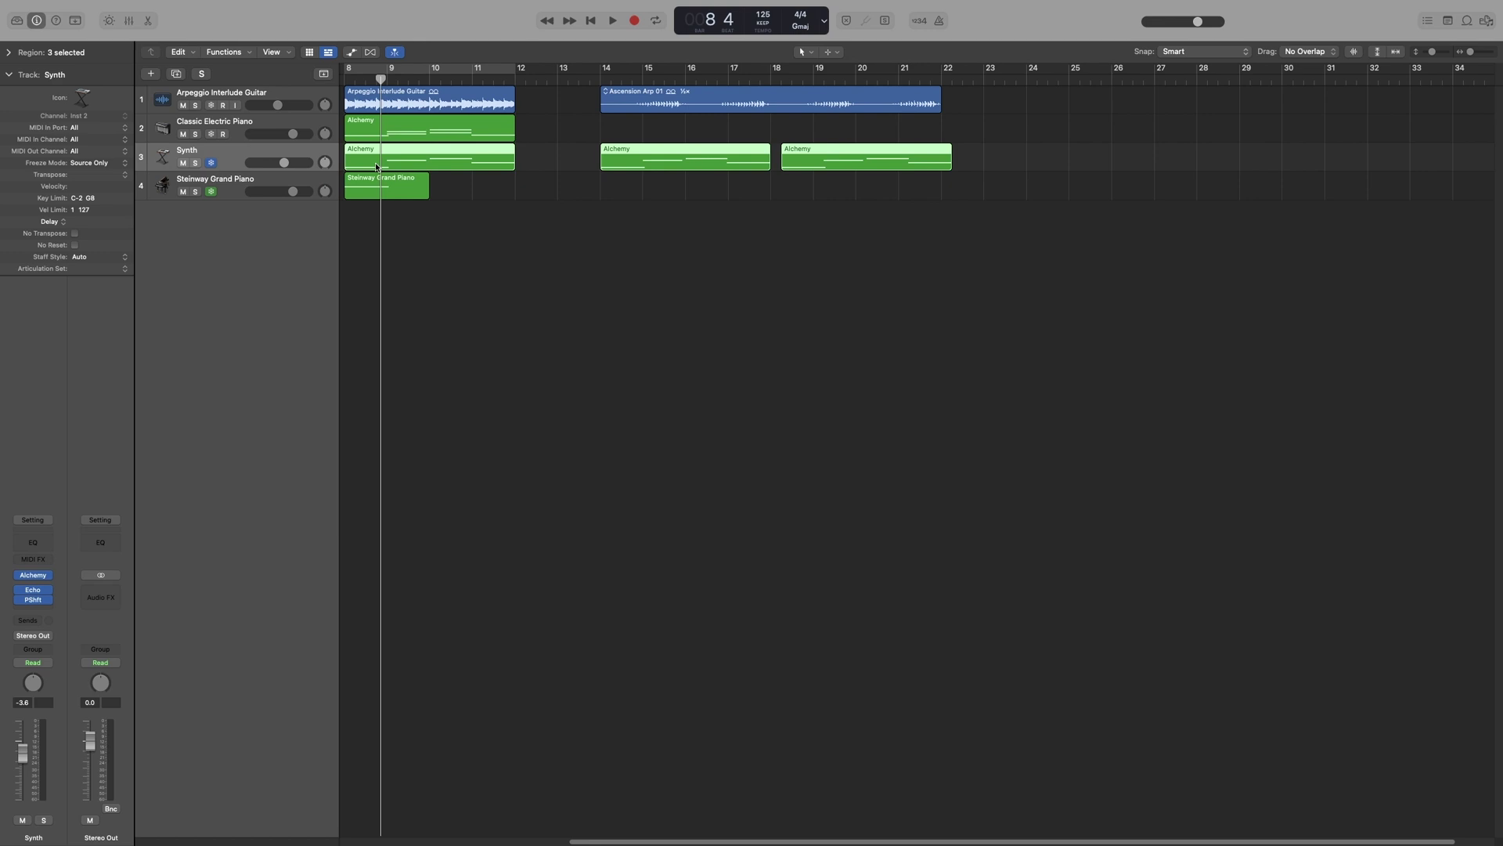
pyautogui.moveTo(33, 599); pyautogui.dragTo(35, 597)
pyautogui.click(33, 590)
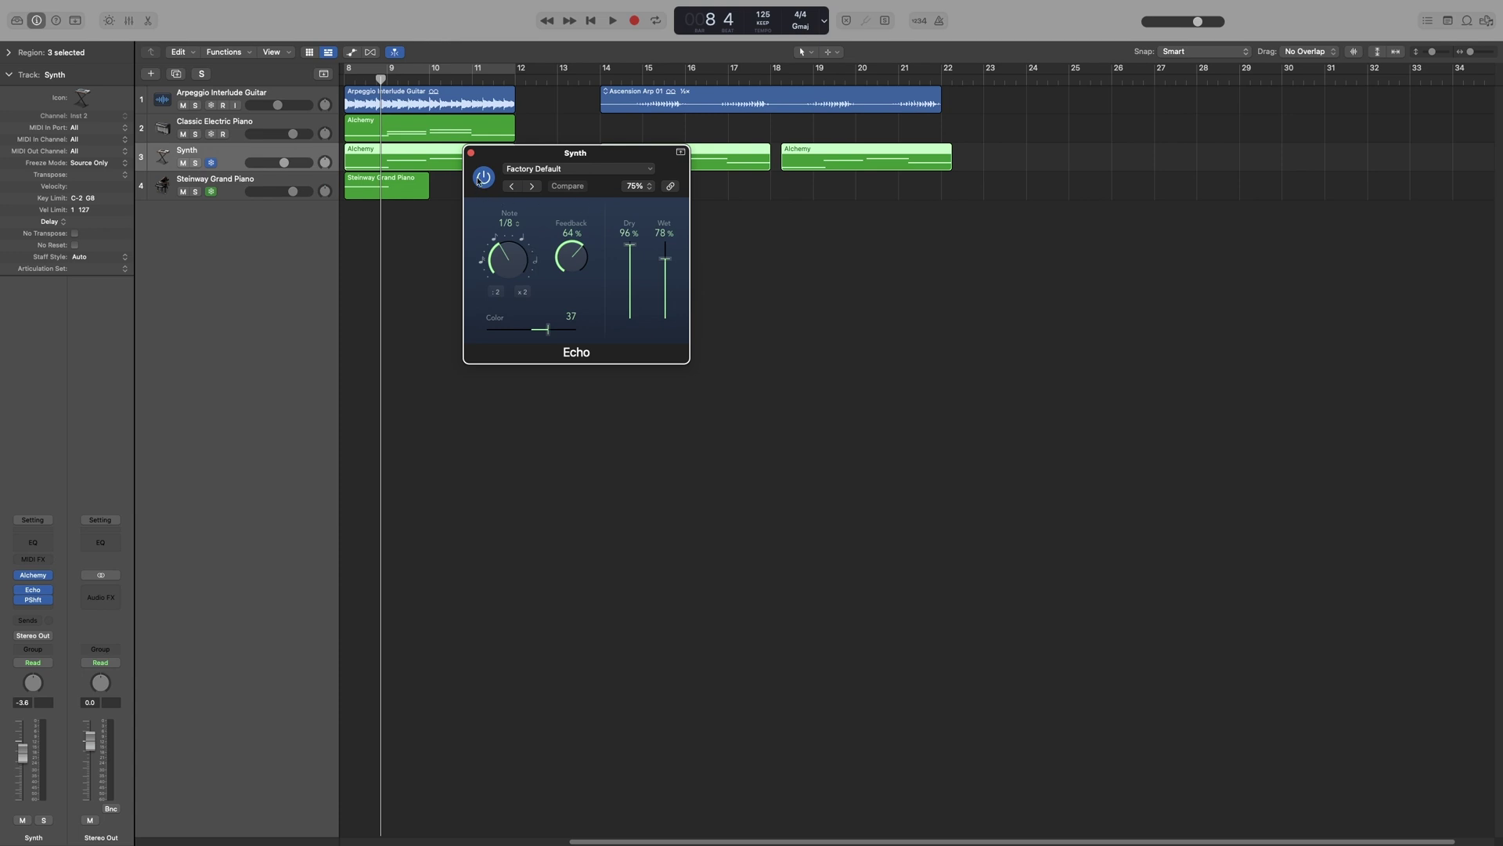
pyautogui.click(470, 152)
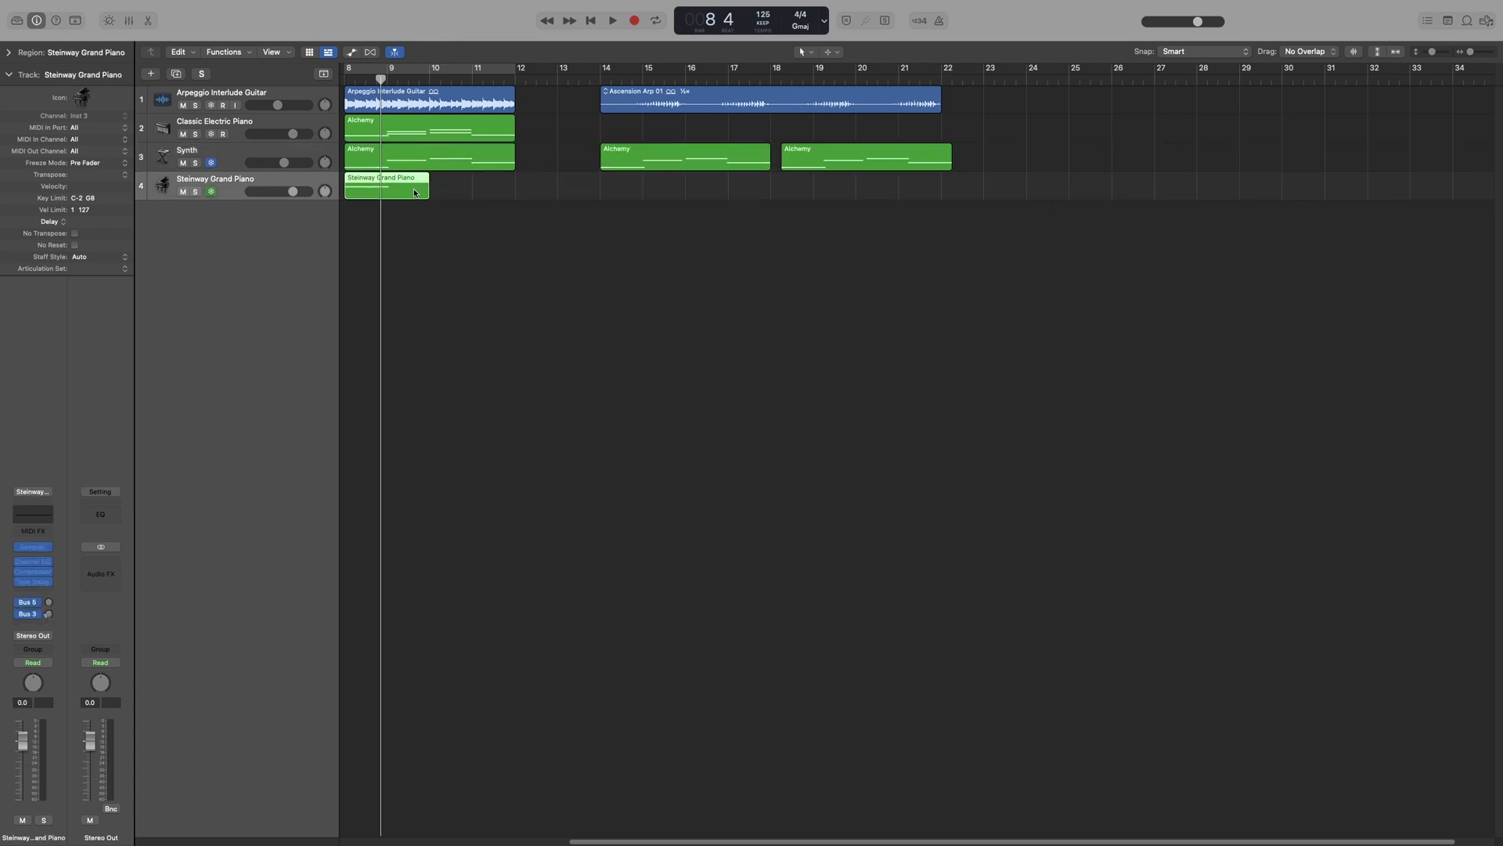
pyautogui.doubleClick(467, 191)
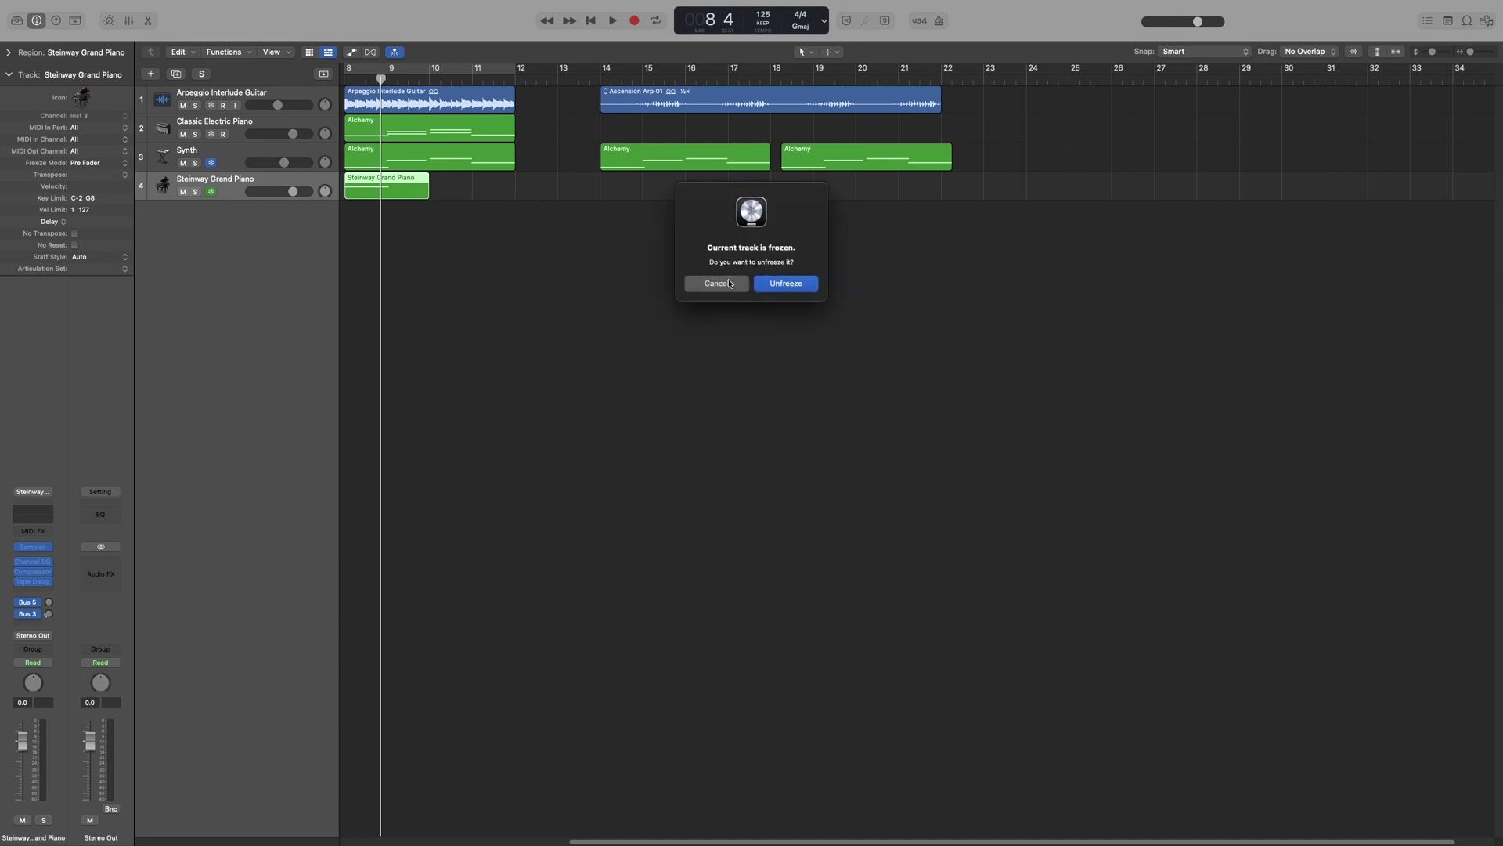
pyautogui.press('Escape')
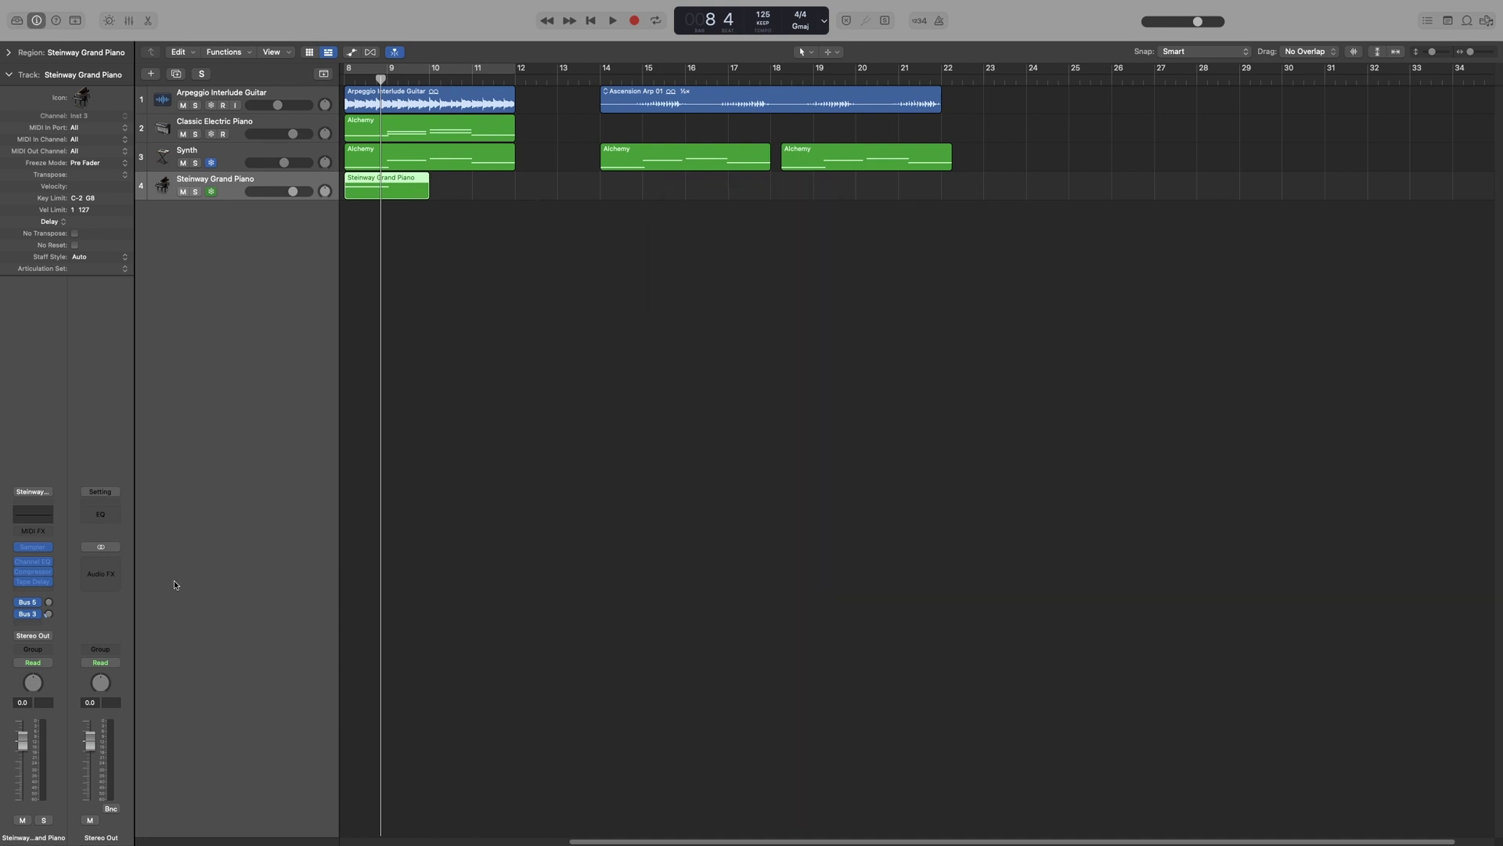
pyautogui.click(34, 565)
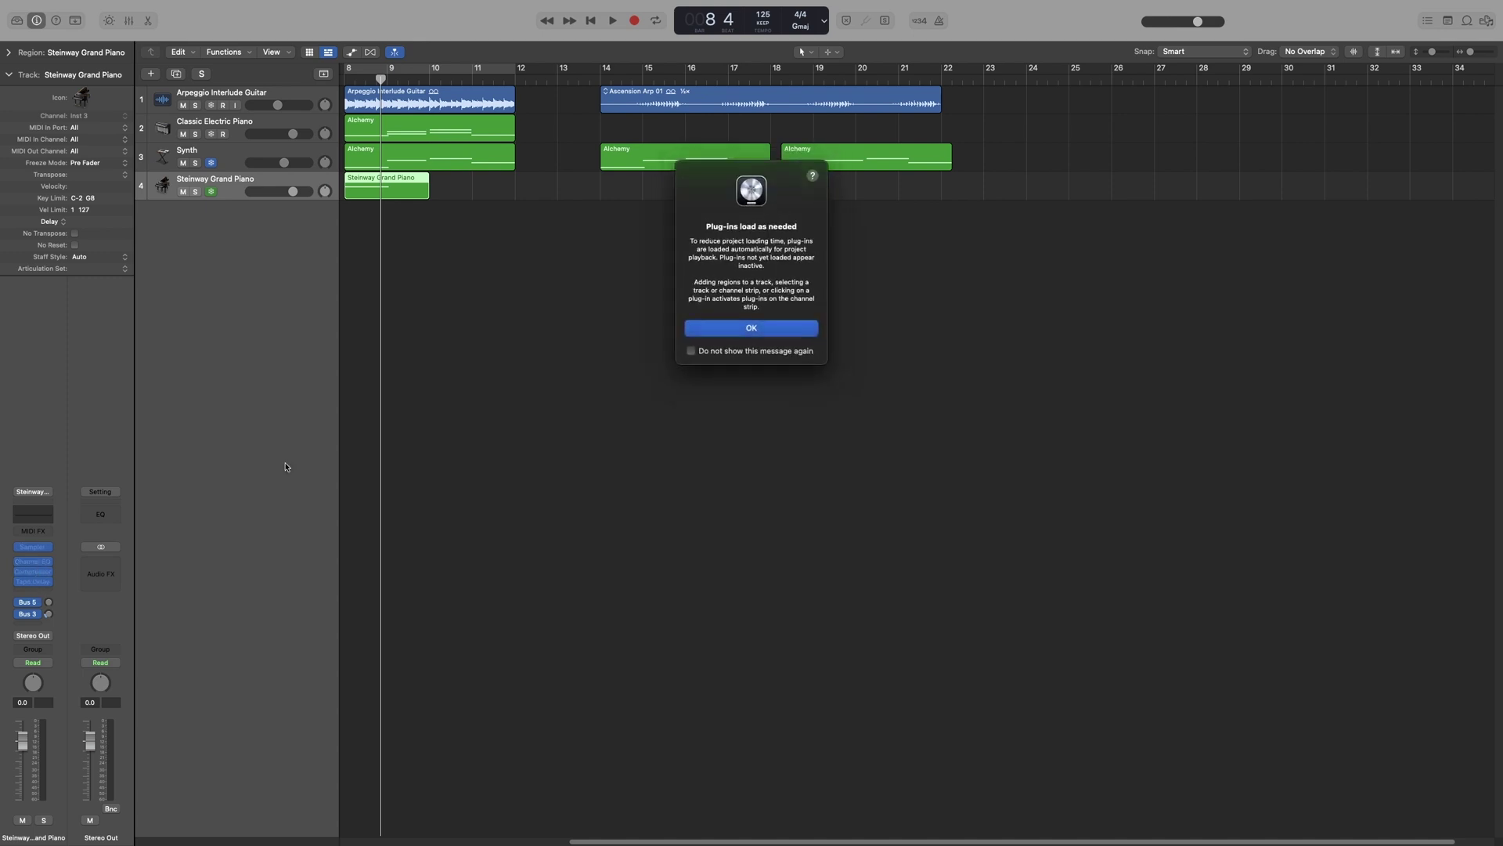
pyautogui.click(767, 332)
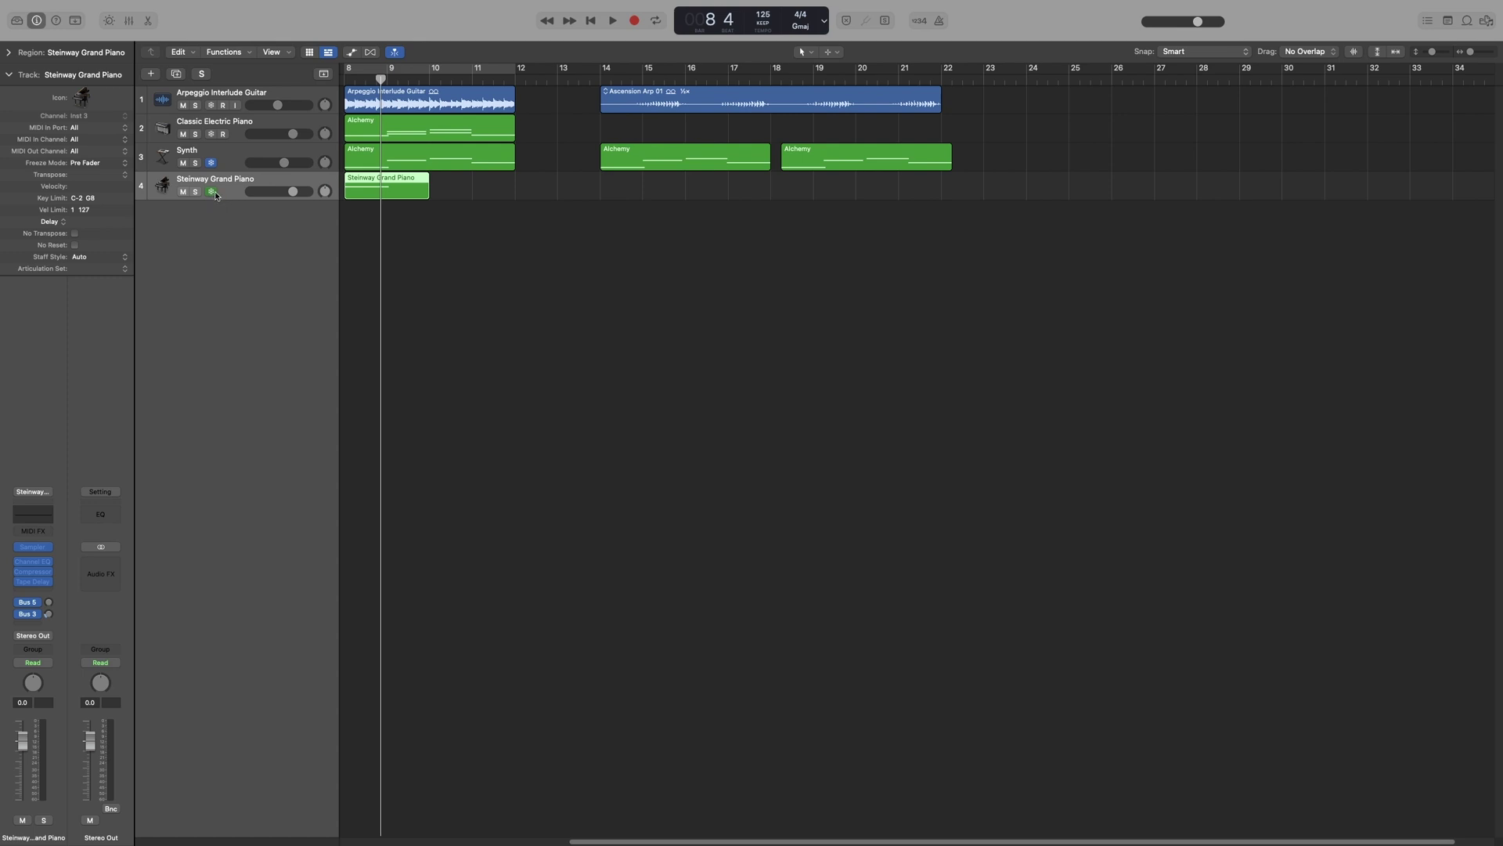
pyautogui.click(229, 160)
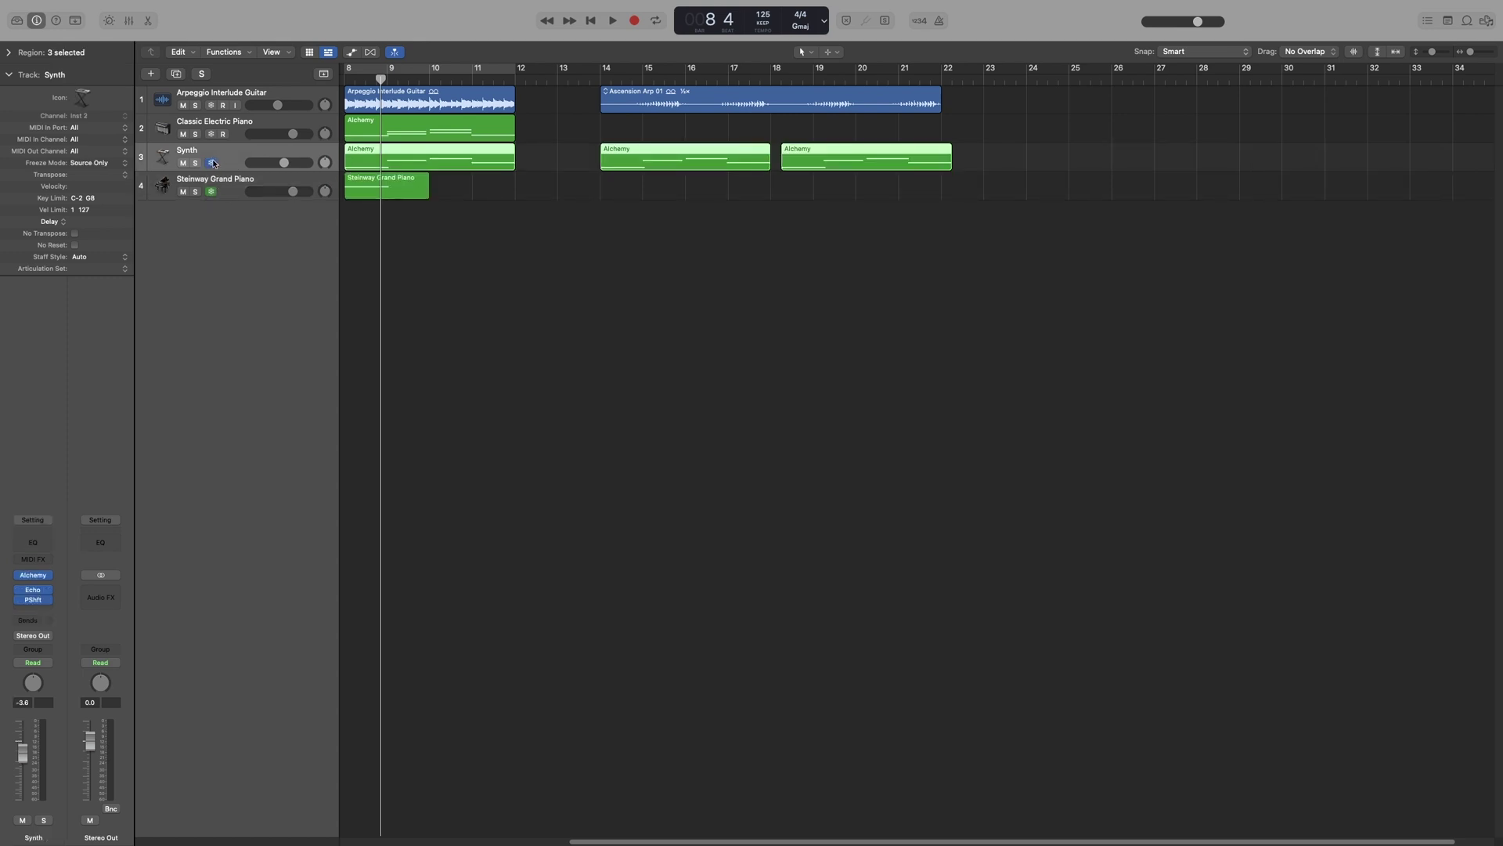
# Unfreeze Synth, try Transpose at +11 and +36, then reset Transpose to its default
pyautogui.click(211, 163)
pyautogui.moveTo(88, 179); pyautogui.dragTo(89, 149)
pyautogui.click(125, 175)
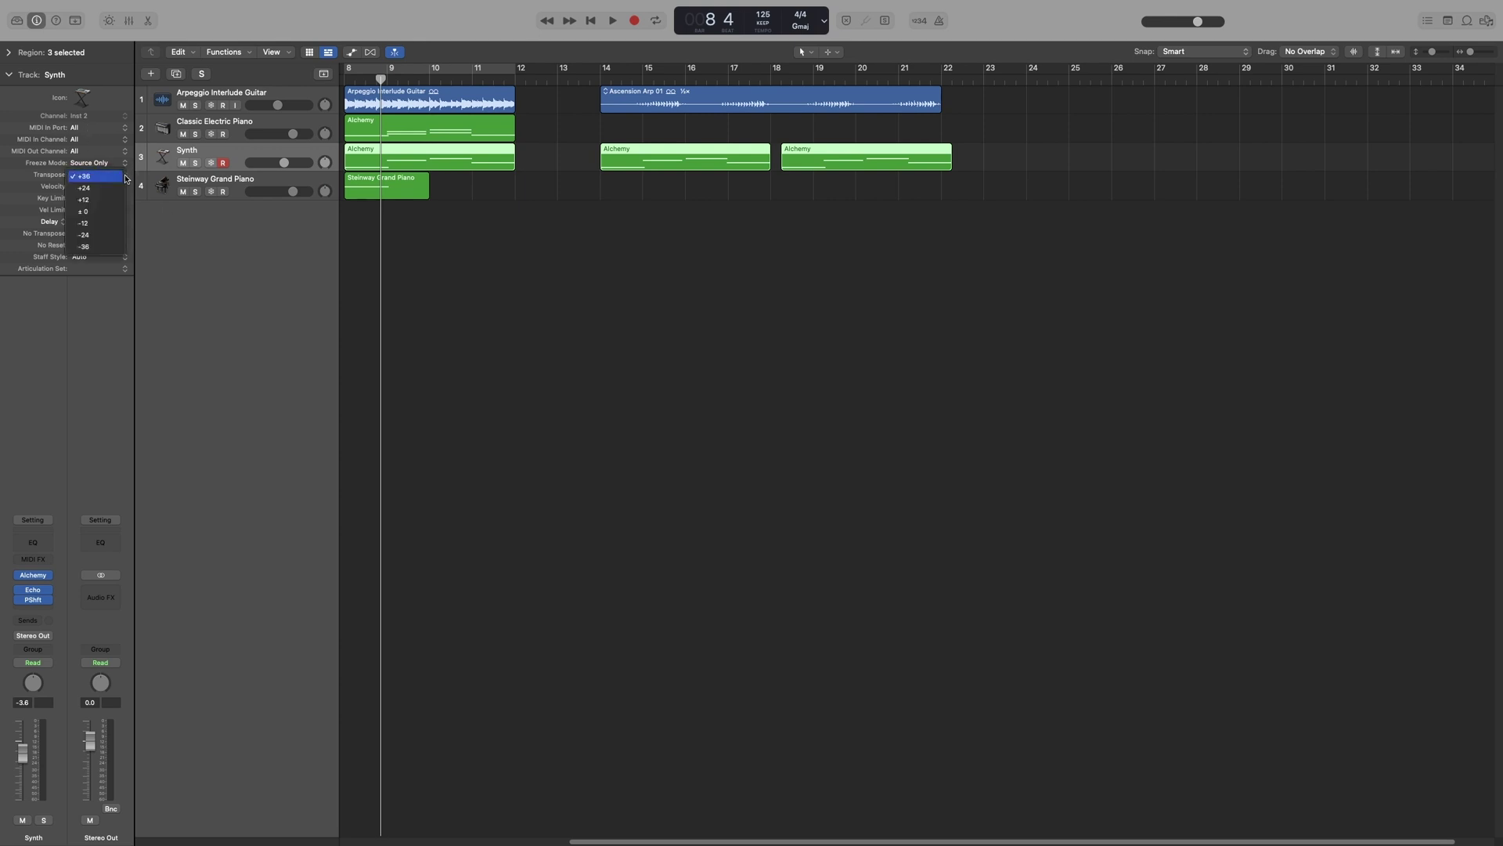
pyautogui.click(83, 177)
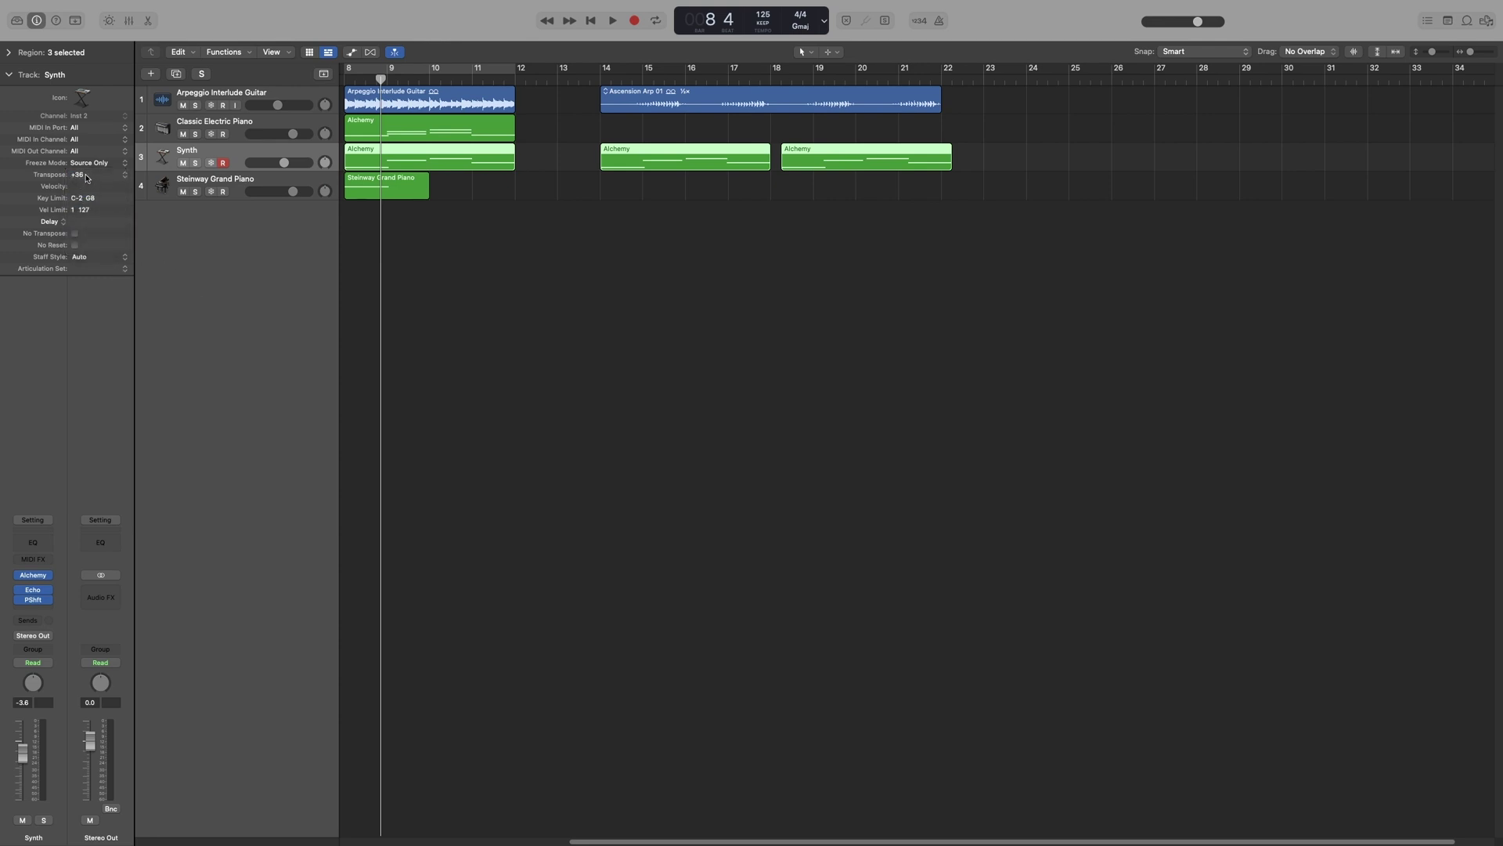
pyautogui.keyDown('alt'); pyautogui.click(83, 177); pyautogui.keyUp('alt')
# Open the Steinway region in the Piano Roll and audition notes from C1 up toward C2
pyautogui.click(238, 182)
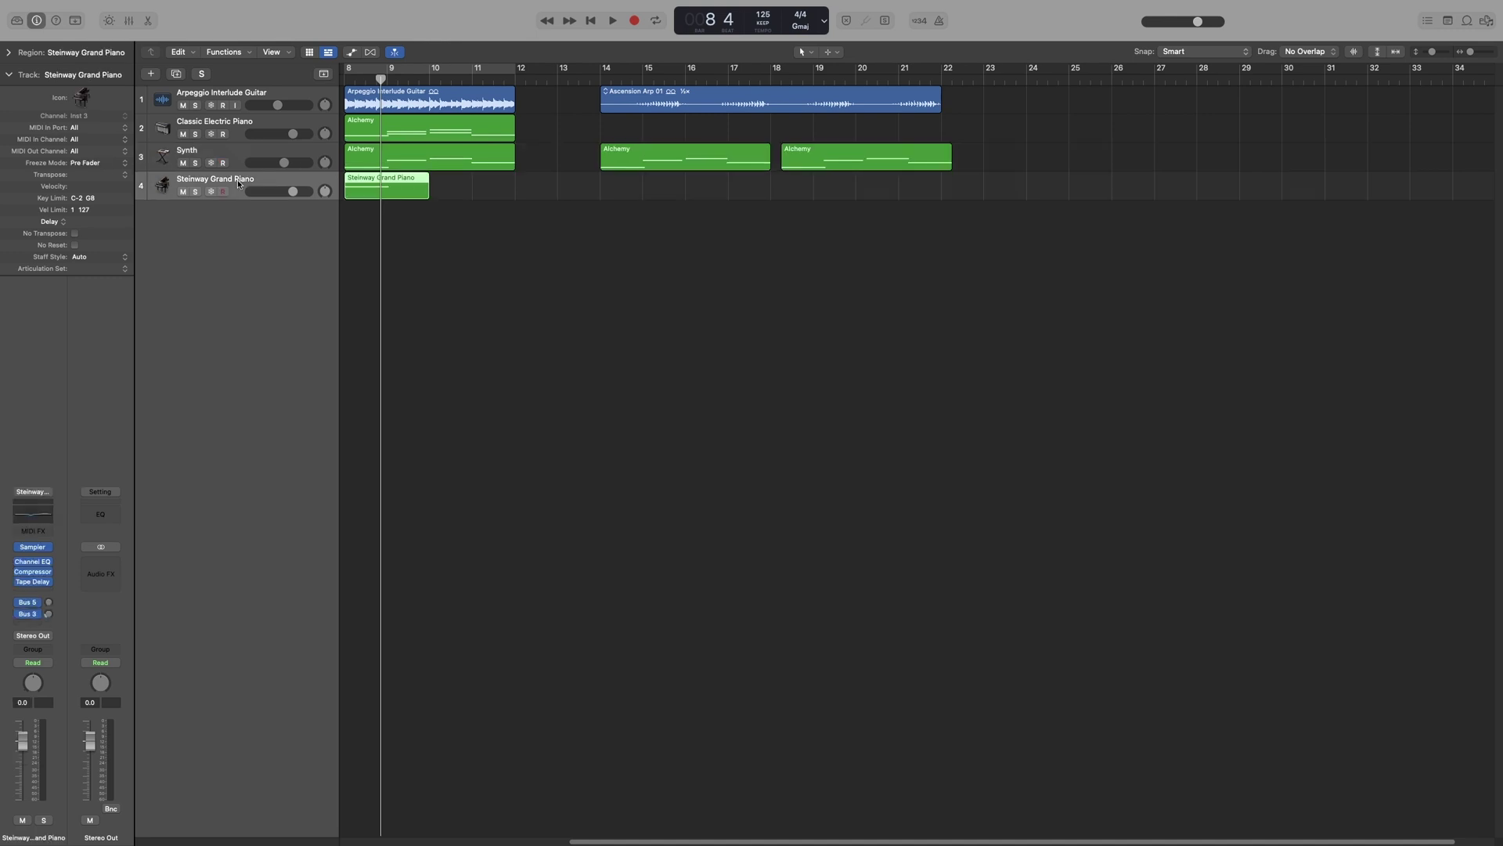
pyautogui.doubleClick(407, 195)
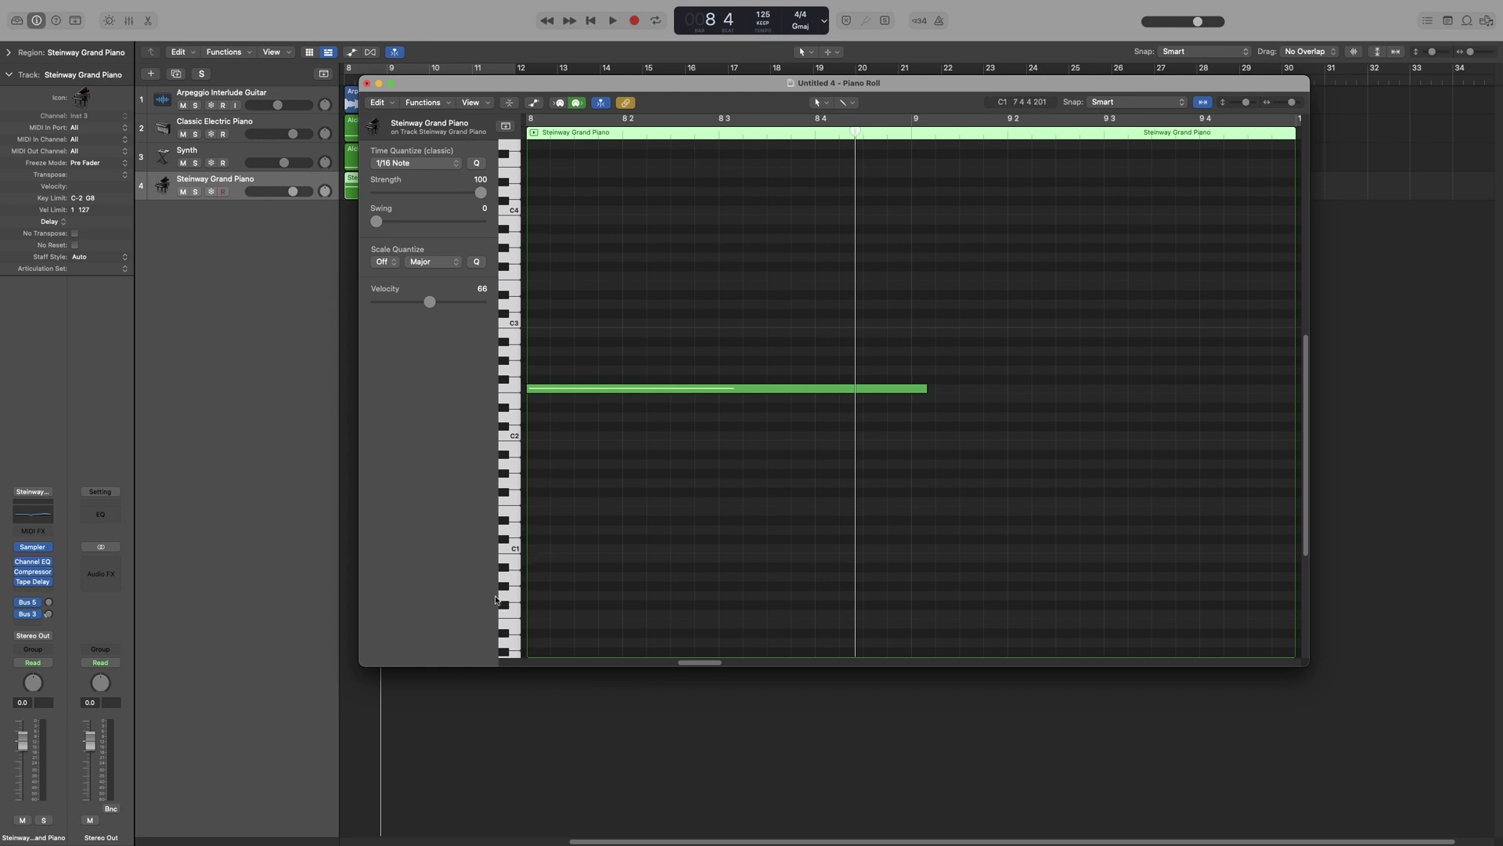
pyautogui.click(509, 561)
pyautogui.moveTo(509, 561); pyautogui.dragTo(514, 431)
# Raise the track's low Key Limit to C2 and check that a note above C2 sounds
pyautogui.click(514, 439)
pyautogui.moveTo(75, 198); pyautogui.dragTo(86, 86)
pyautogui.click(514, 414)
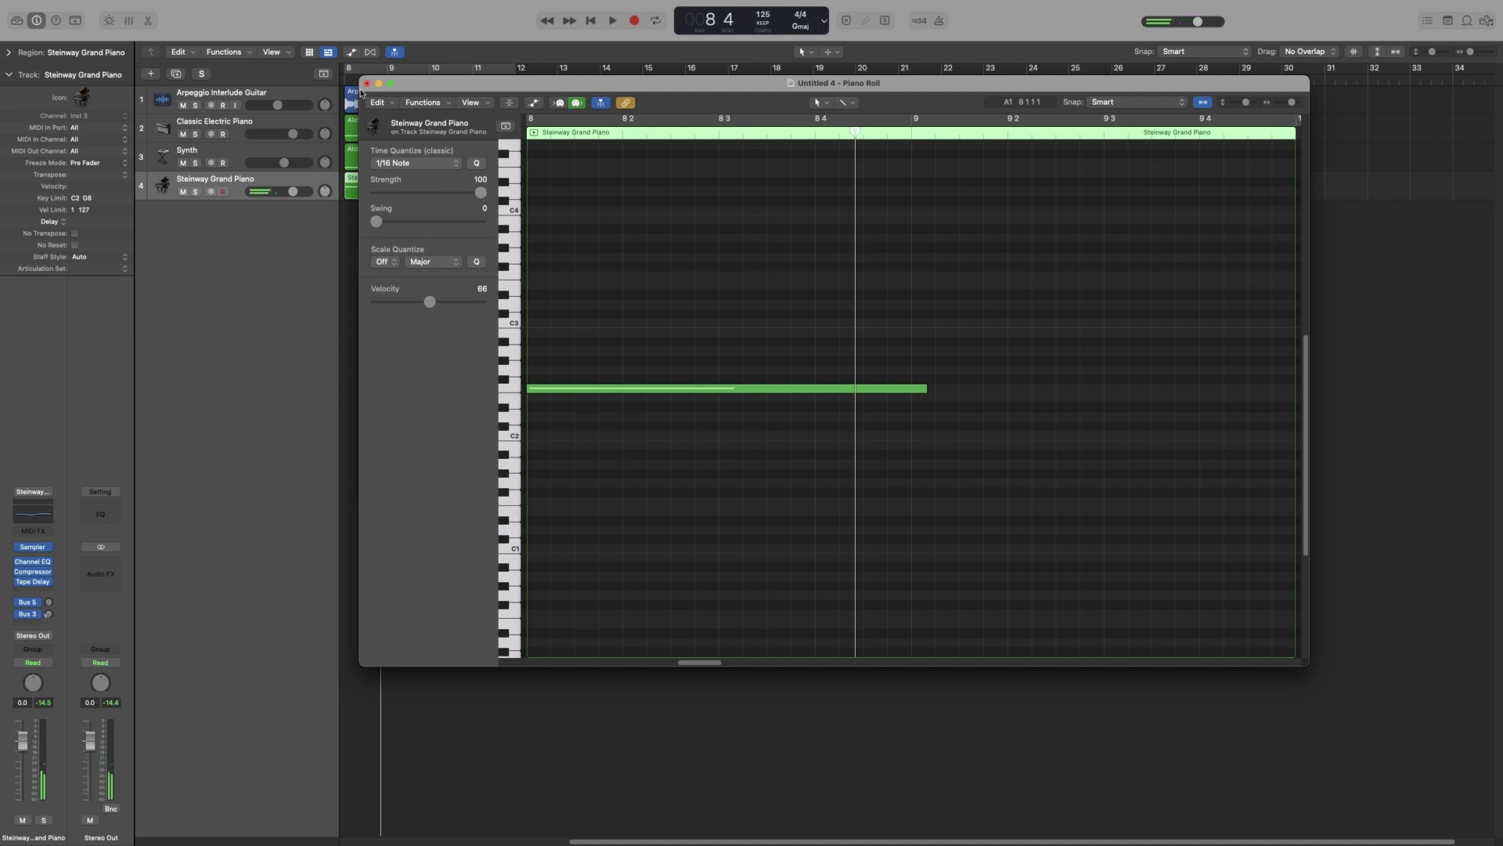
# Close the Piano Roll window and raise the track's minimum velocity limit to 31
pyautogui.click(367, 83)
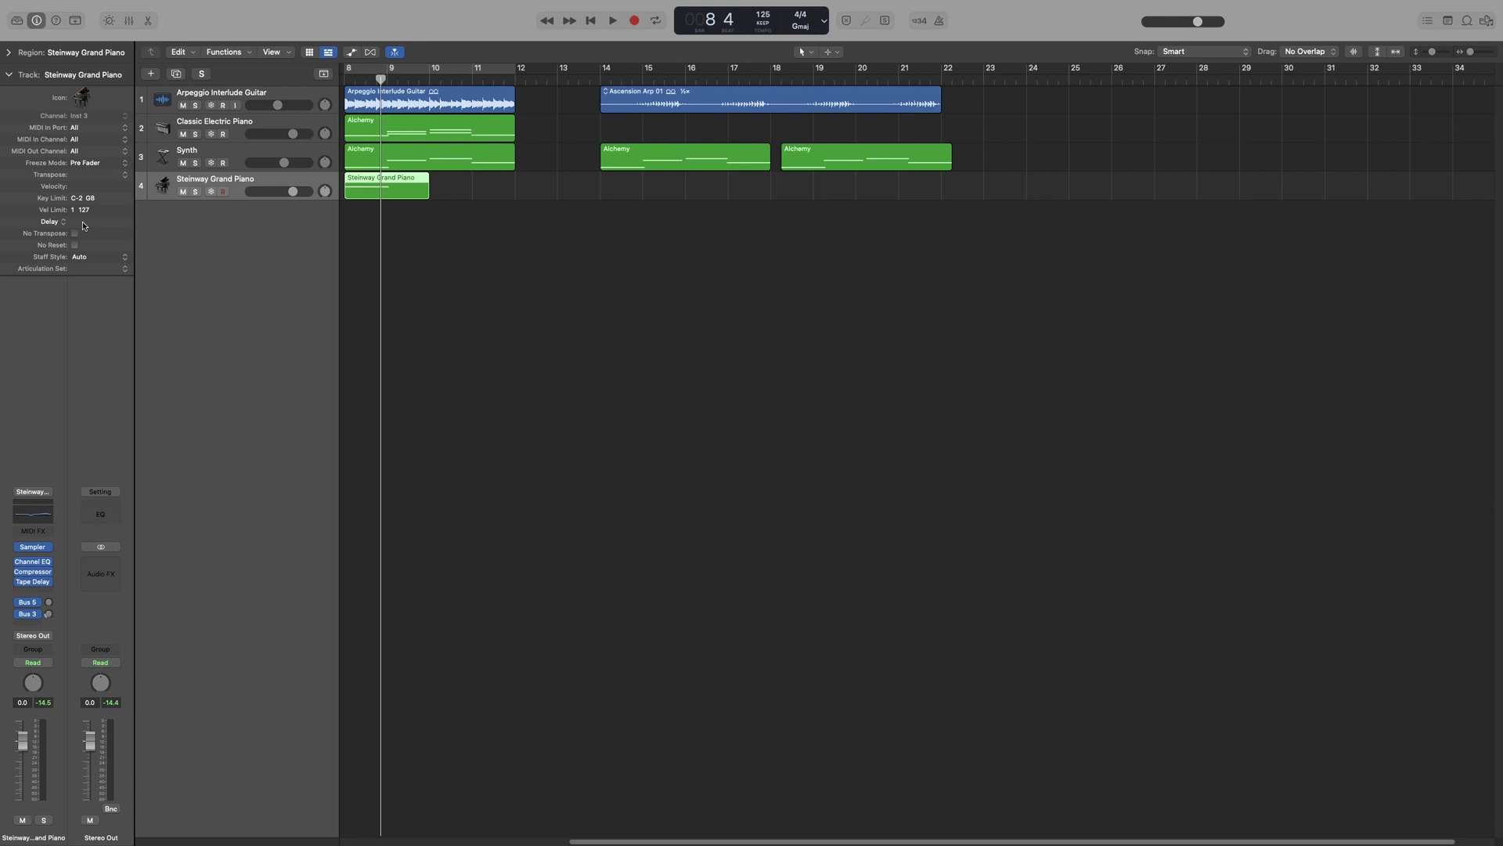
pyautogui.moveTo(74, 210); pyautogui.dragTo(83, 250)
# Reset Vel Limit to 1–127, try a 5 ms track Delay, then clear the Delay value
pyautogui.keyDown('alt'); pyautogui.click(78, 212); pyautogui.keyUp('alt')
pyautogui.click(61, 222)
pyautogui.click(56, 223)
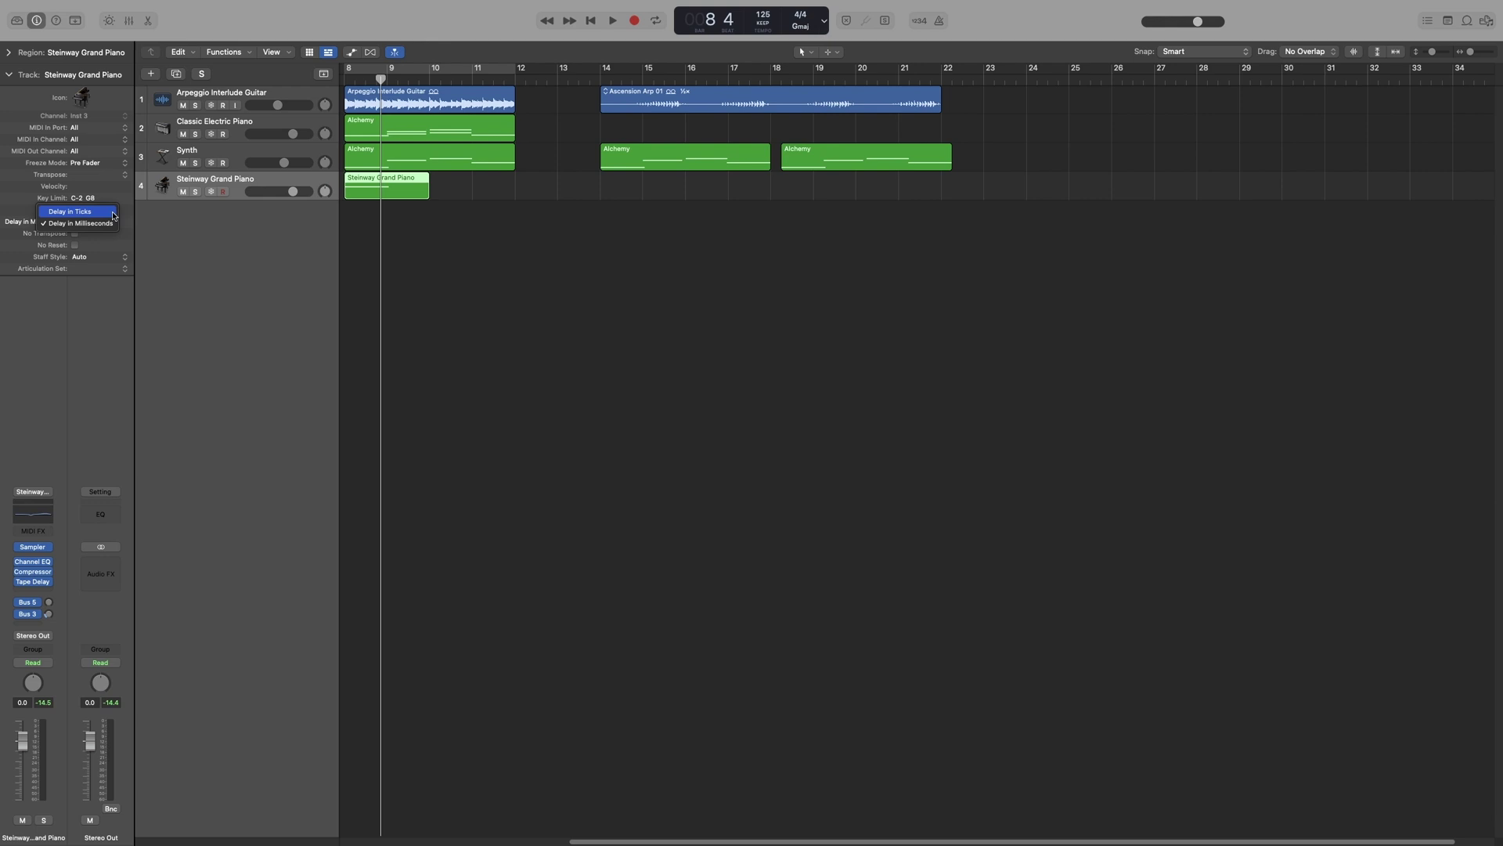
pyautogui.click(100, 239)
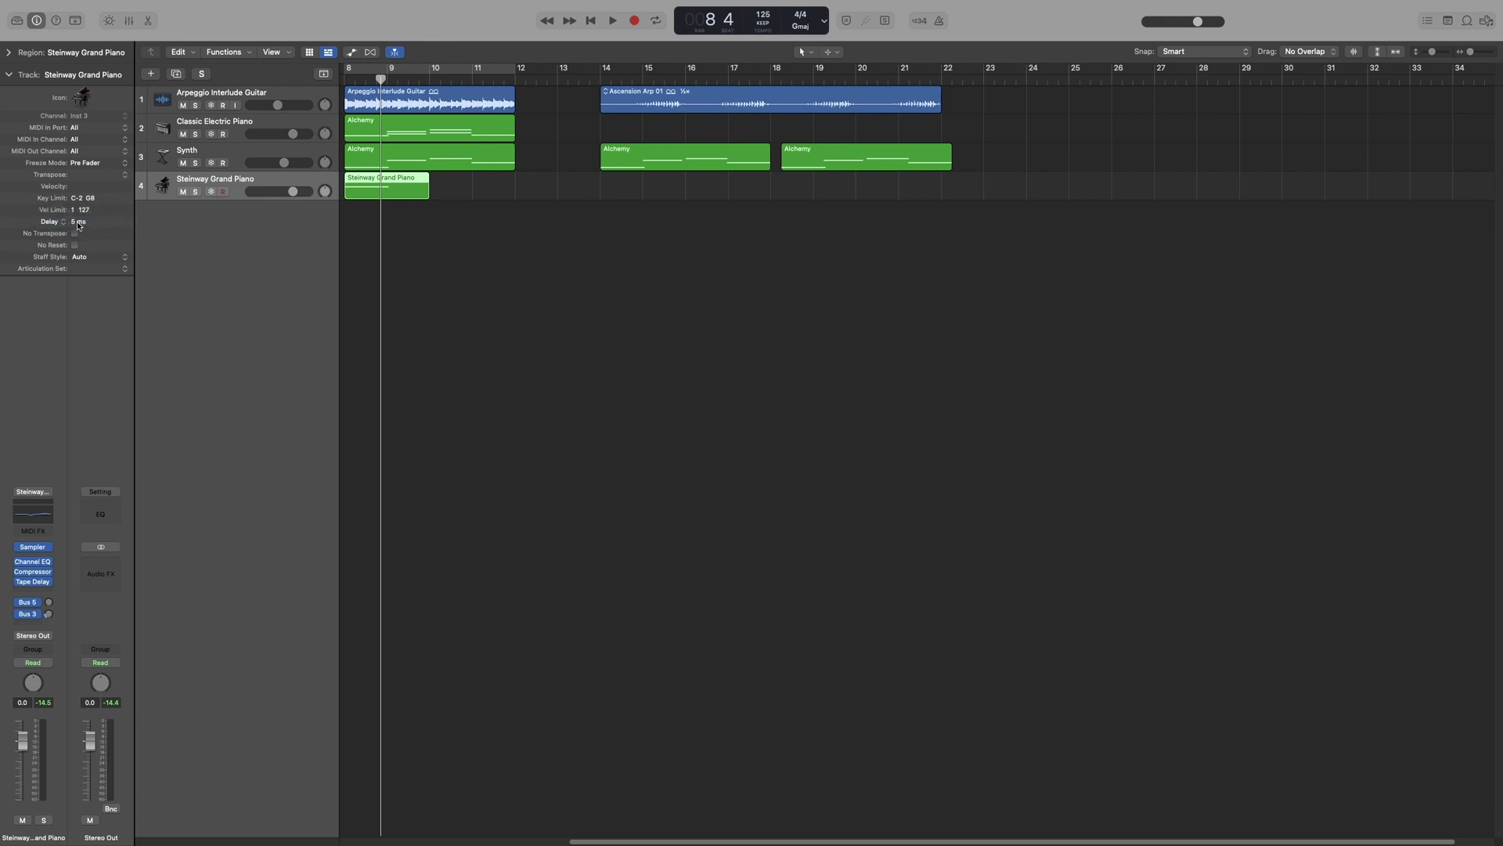
pyautogui.doubleClick(77, 224)
# Show region settings, open the Steinway region in the editor, solo the track and loop bars 8–12
pyautogui.click(8, 52)
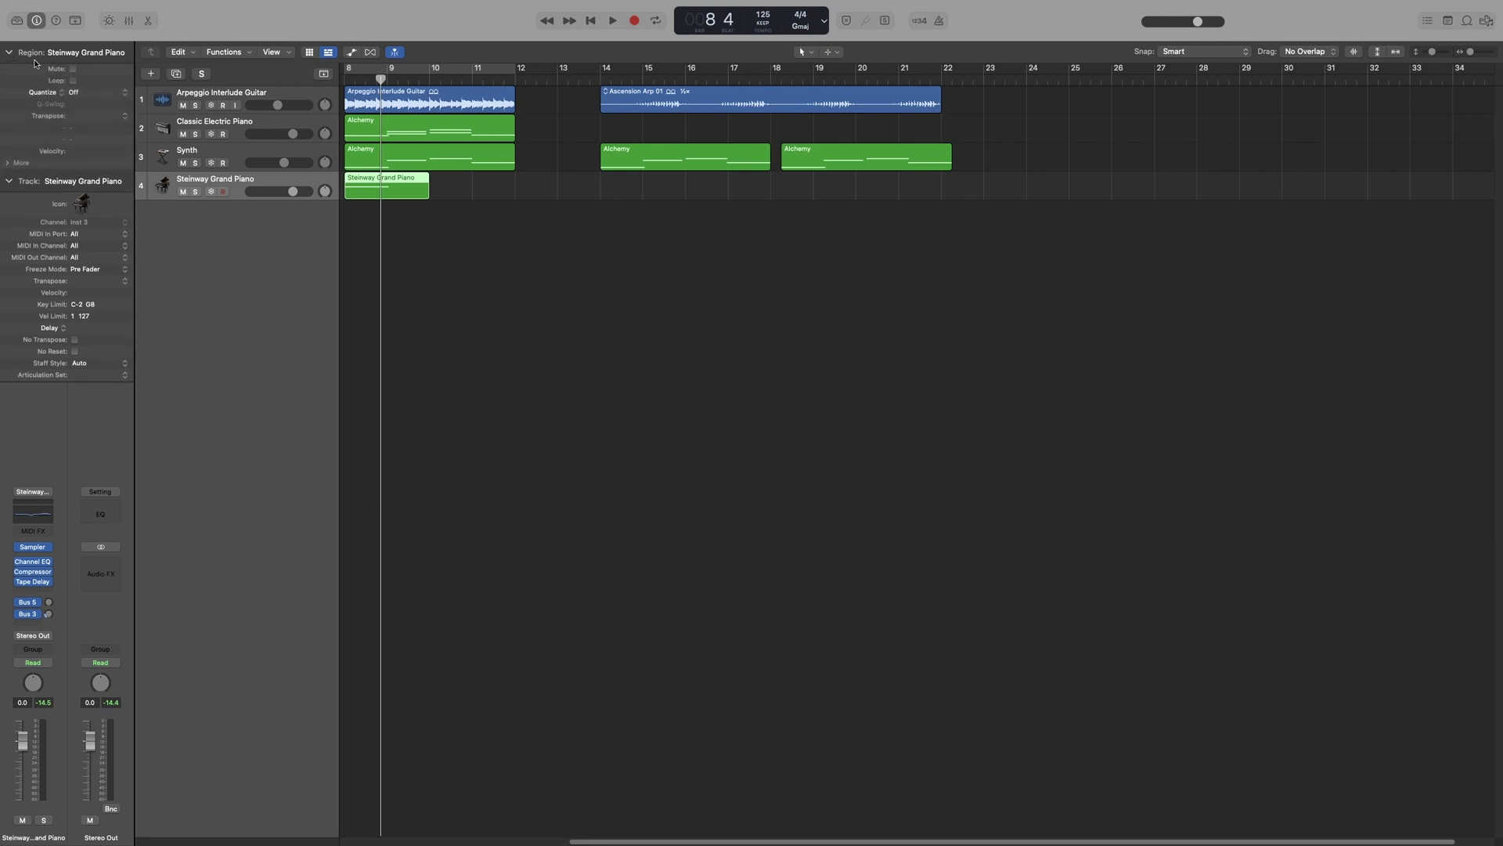
pyautogui.doubleClick(414, 193)
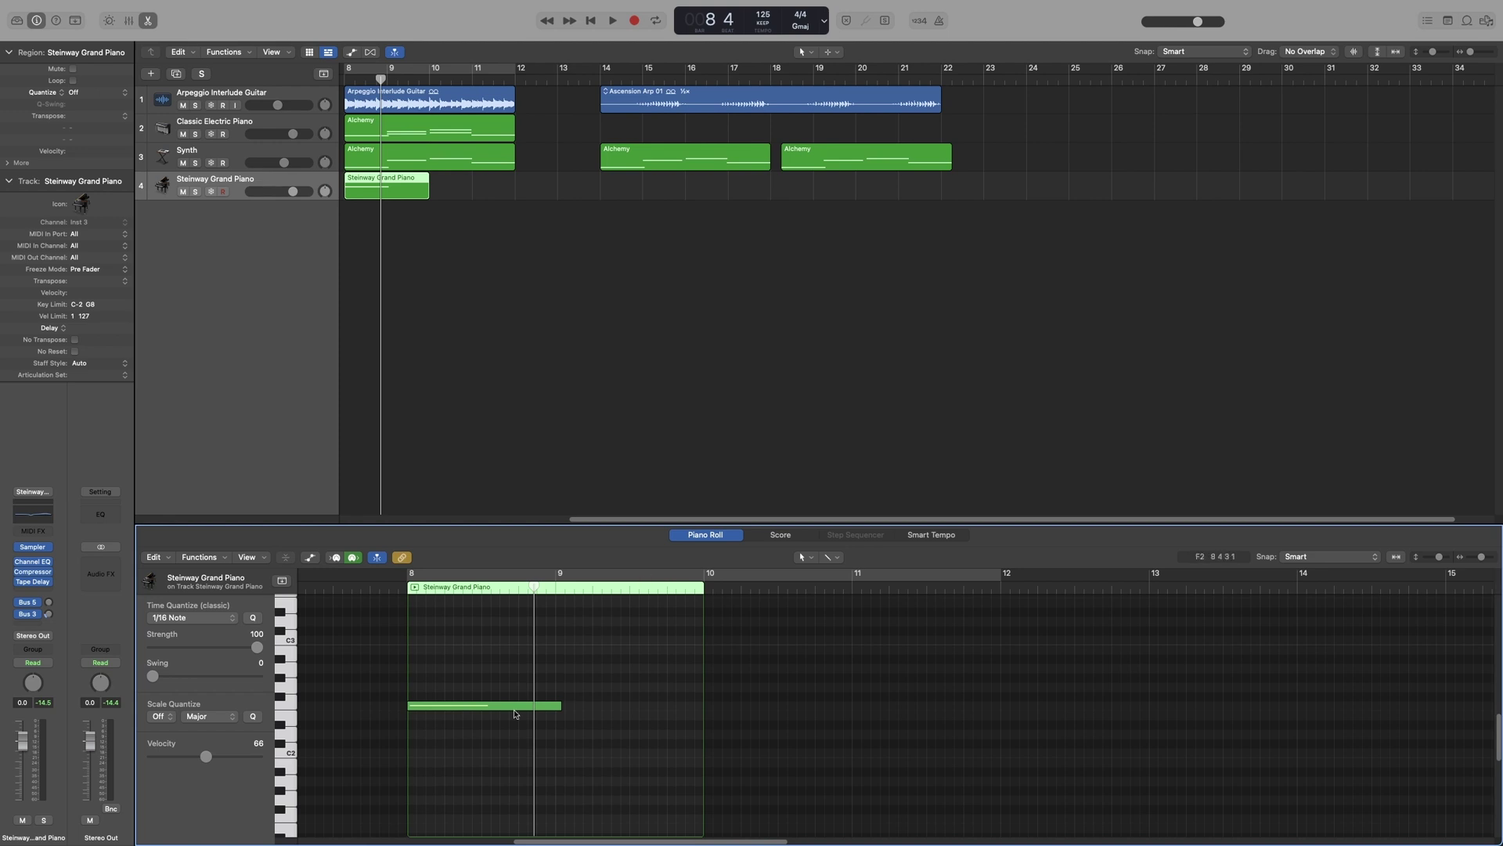
pyautogui.click(195, 191)
pyautogui.press('c')
pyautogui.press('space')
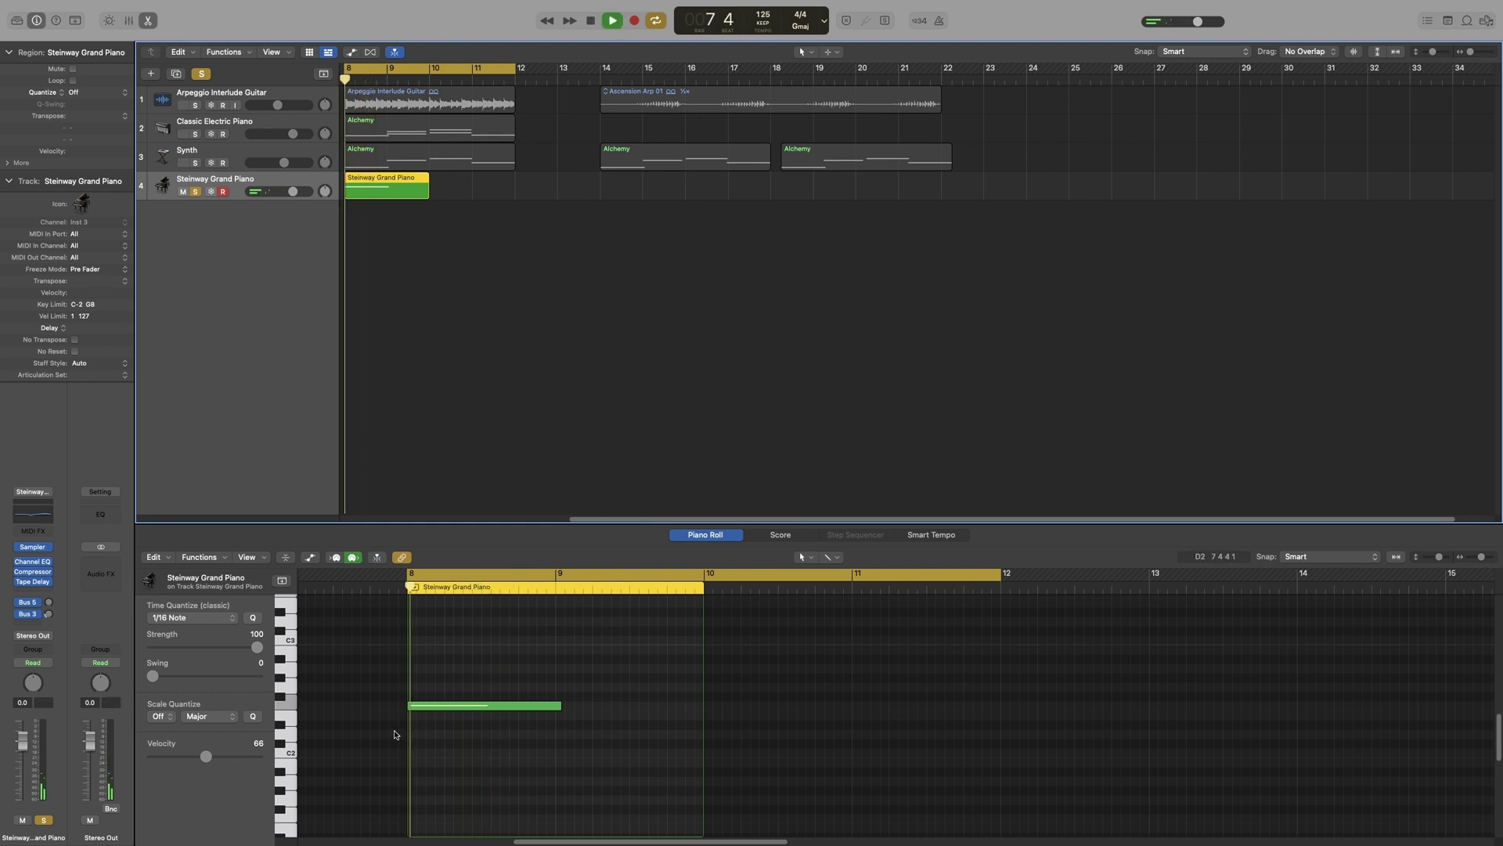
pyautogui.press('space')
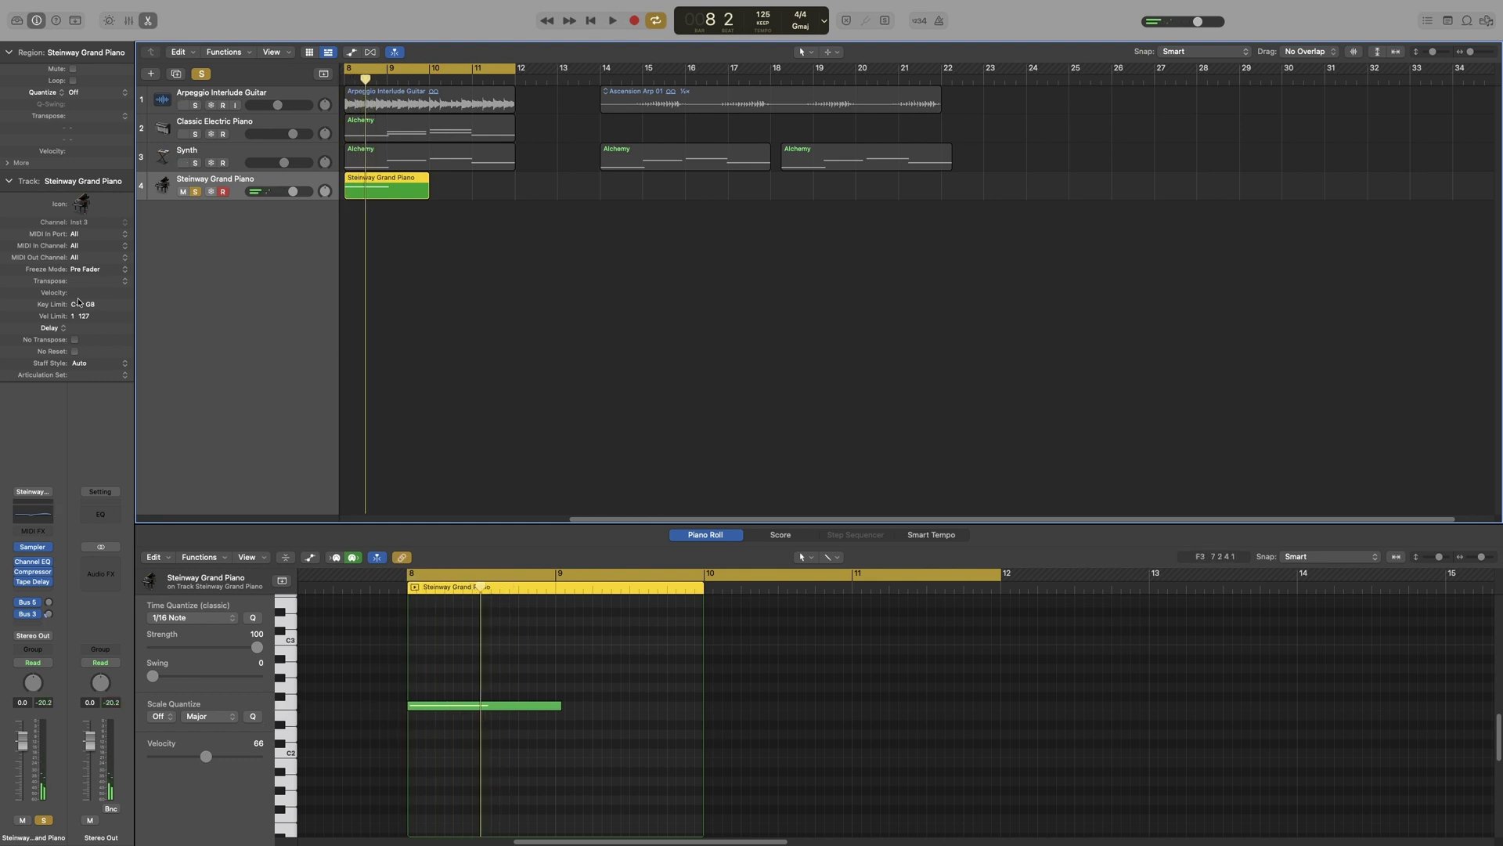
# Transpose the track up 4 semitones, listen, then turn on No Transpose
pyautogui.moveTo(82, 285); pyautogui.dragTo(84, 274)
pyautogui.press('space')
pyautogui.press('space')
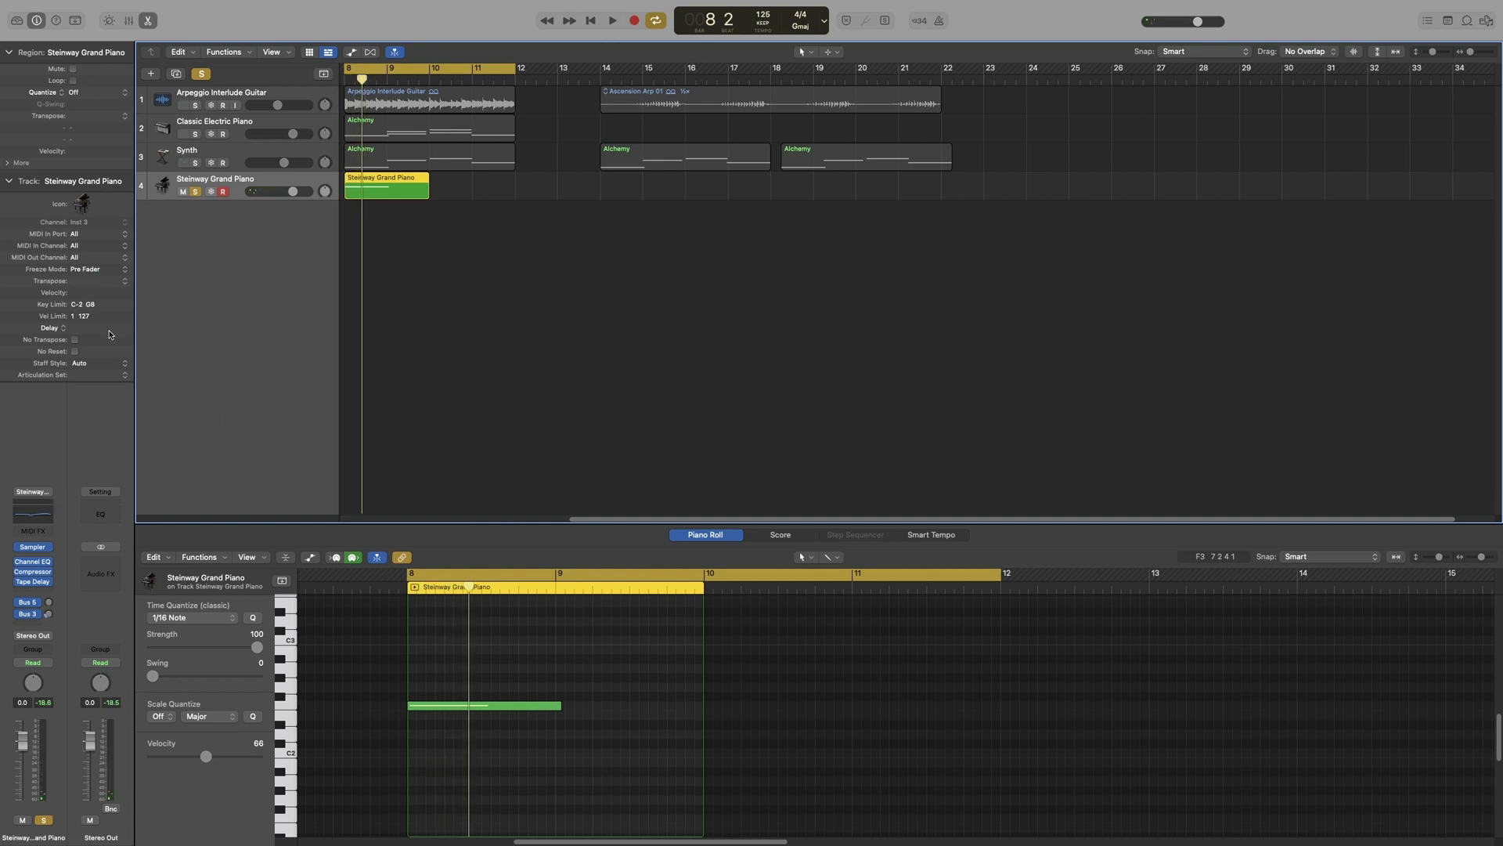
pyautogui.press('space')
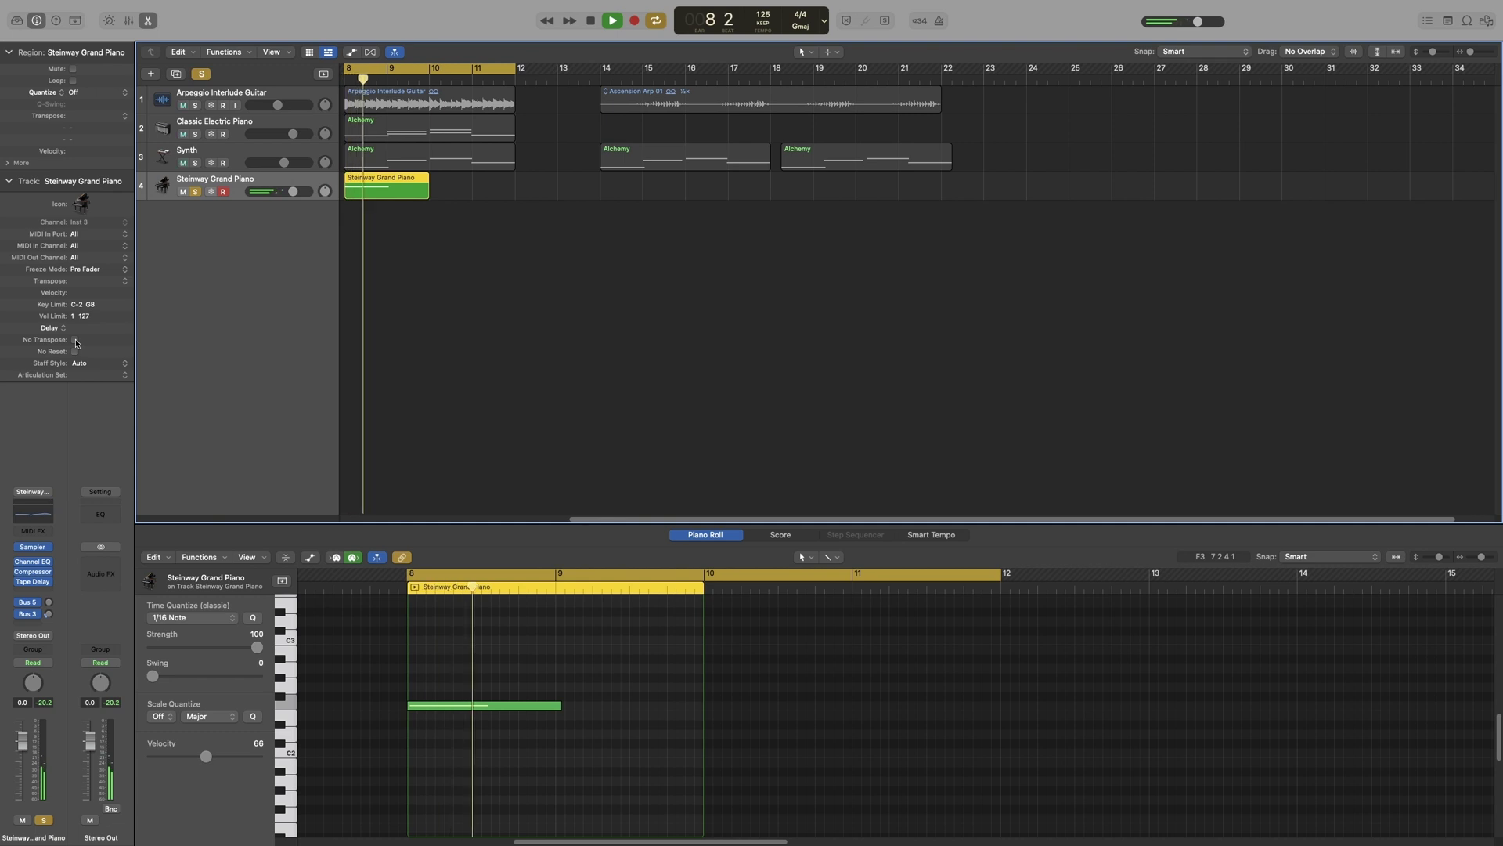
pyautogui.press('space')
pyautogui.click(75, 340)
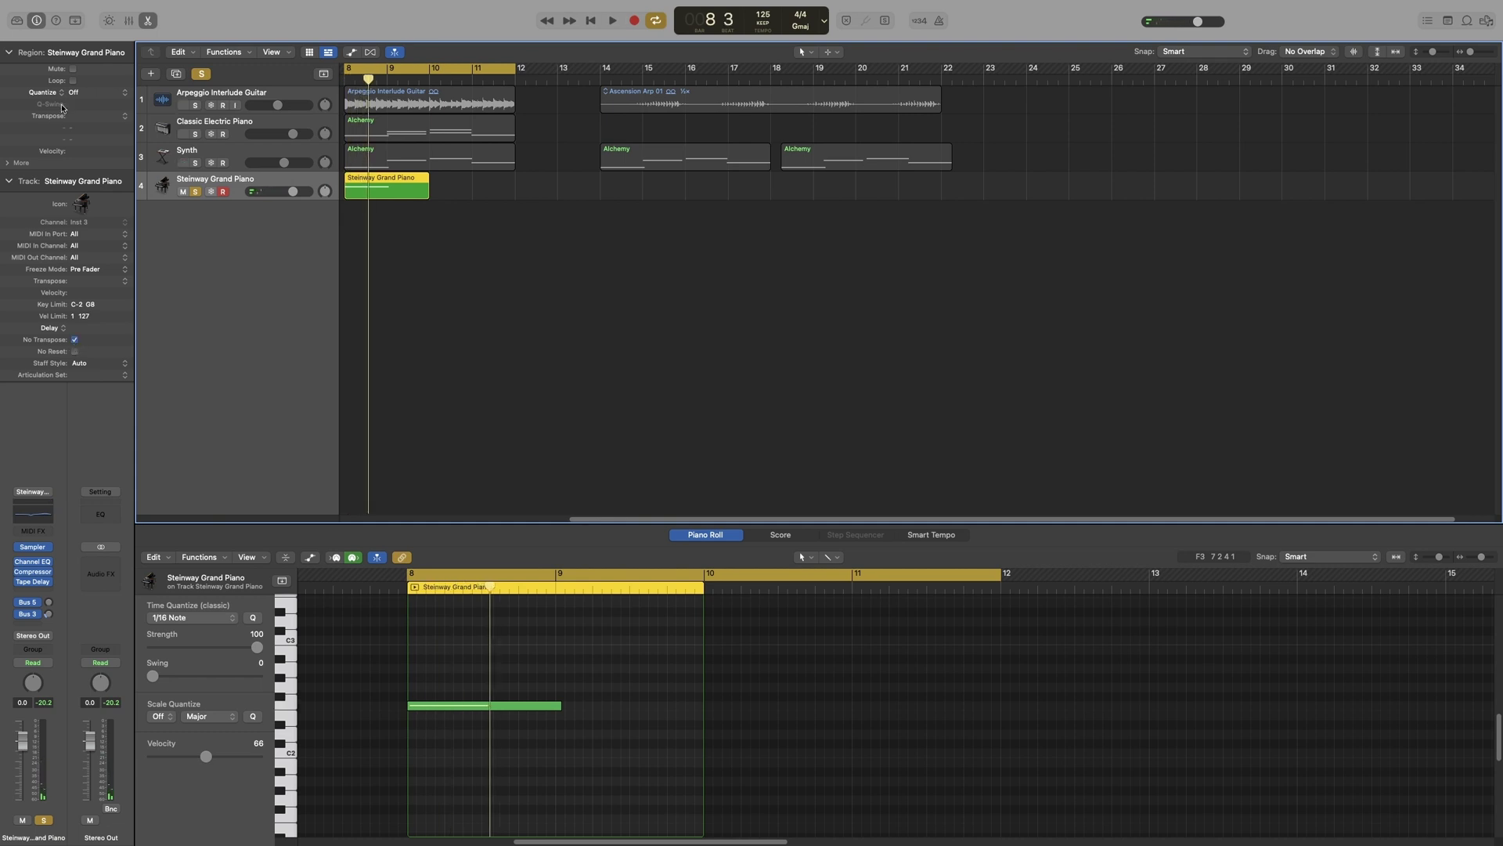
pyautogui.press('space')
# Transpose the region up 16 semitones, turn No Transpose off, listen, then clear region transpose
pyautogui.press('space')
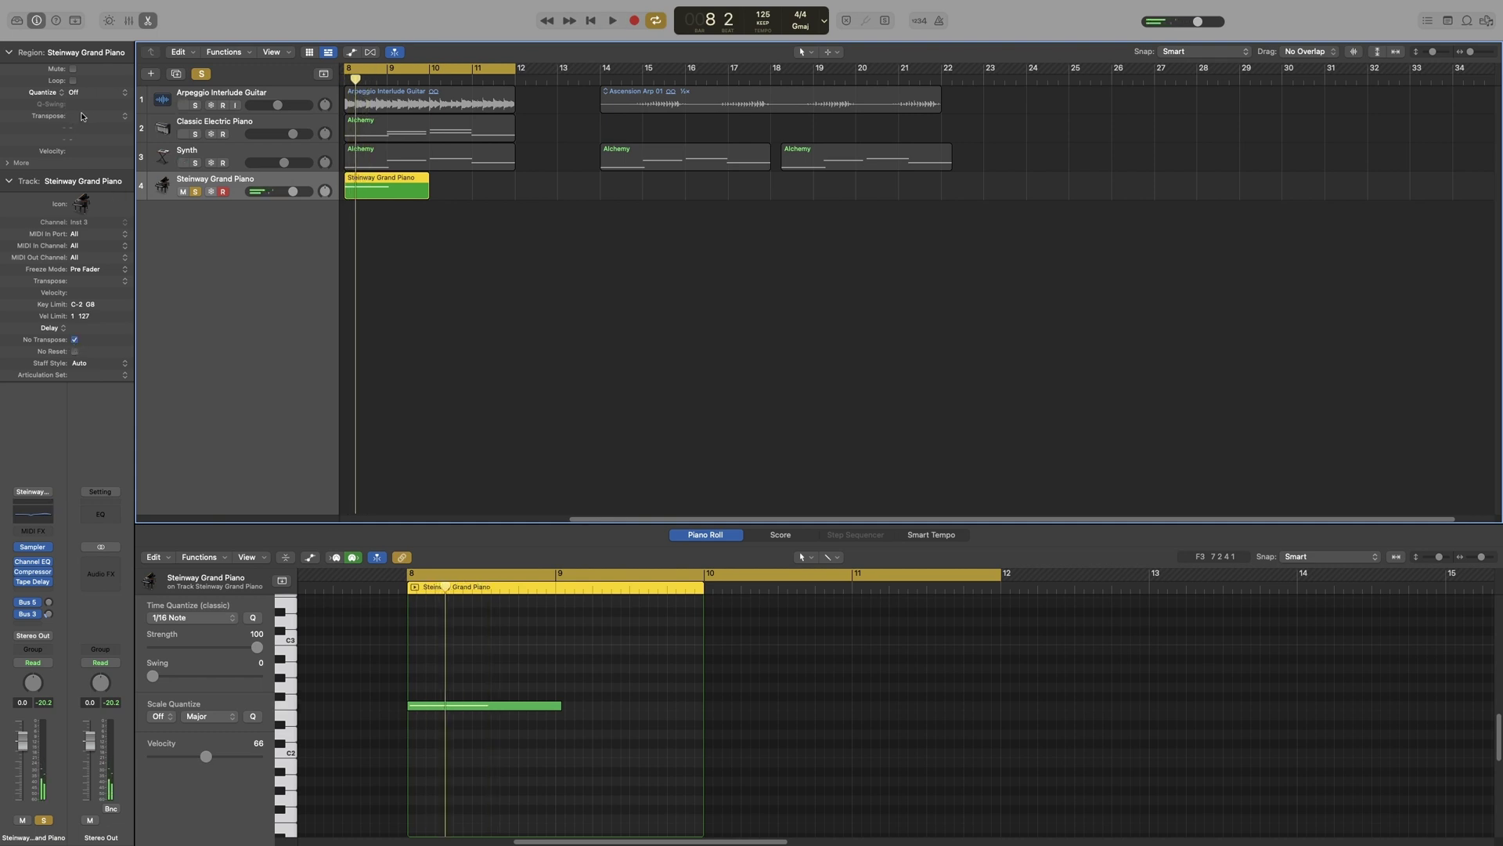
pyautogui.moveTo(81, 117)
pyautogui.mouseDown()
pyautogui.moveTo(79, 94)
pyautogui.moveTo(81, 133)
pyautogui.mouseUp()
pyautogui.press('space')
pyautogui.press('space')
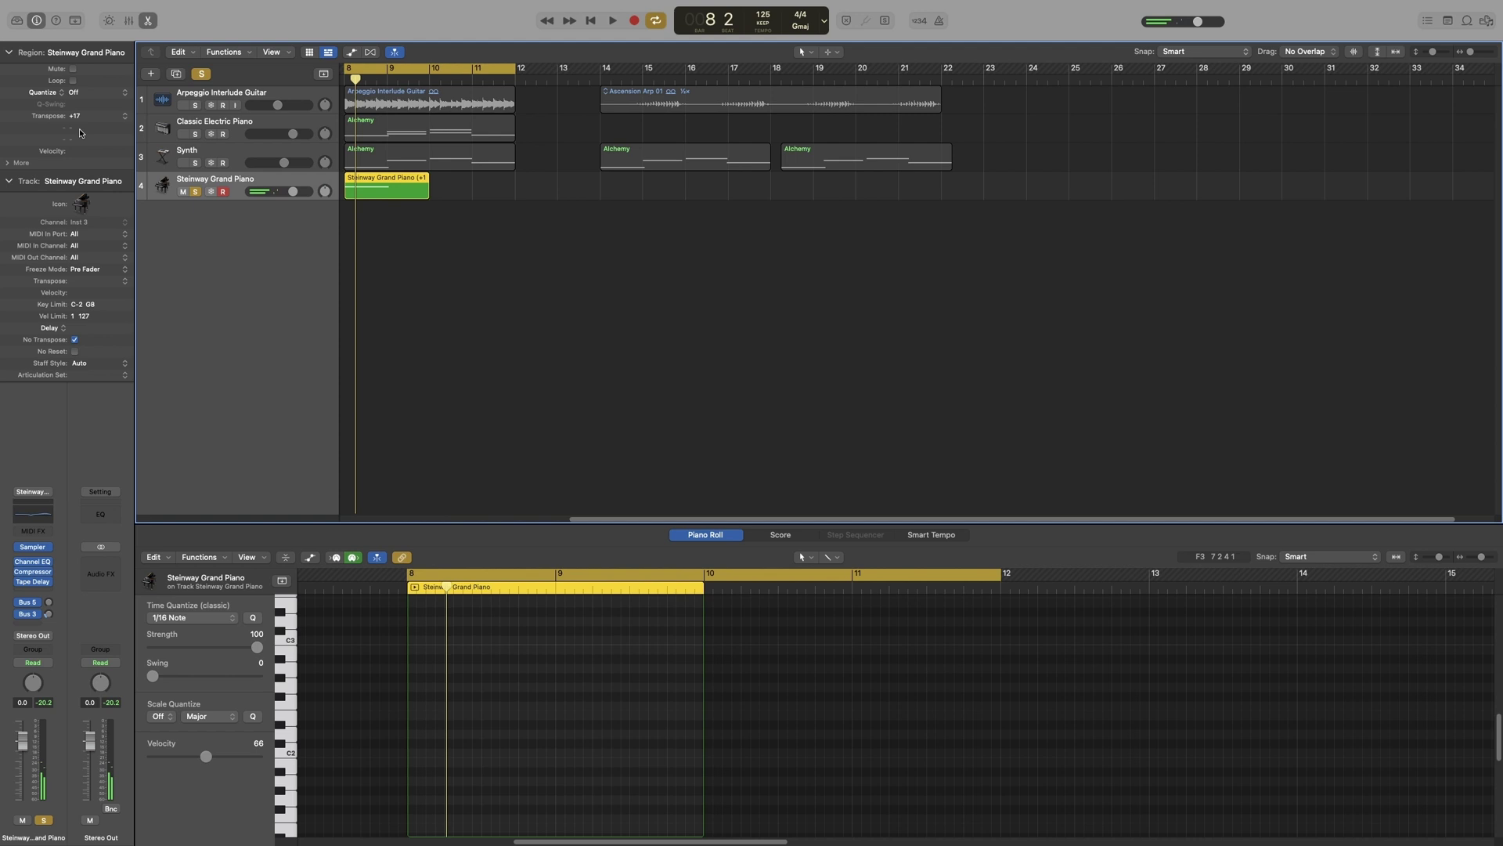
pyautogui.click(76, 341)
pyautogui.press('space')
pyautogui.press('space')
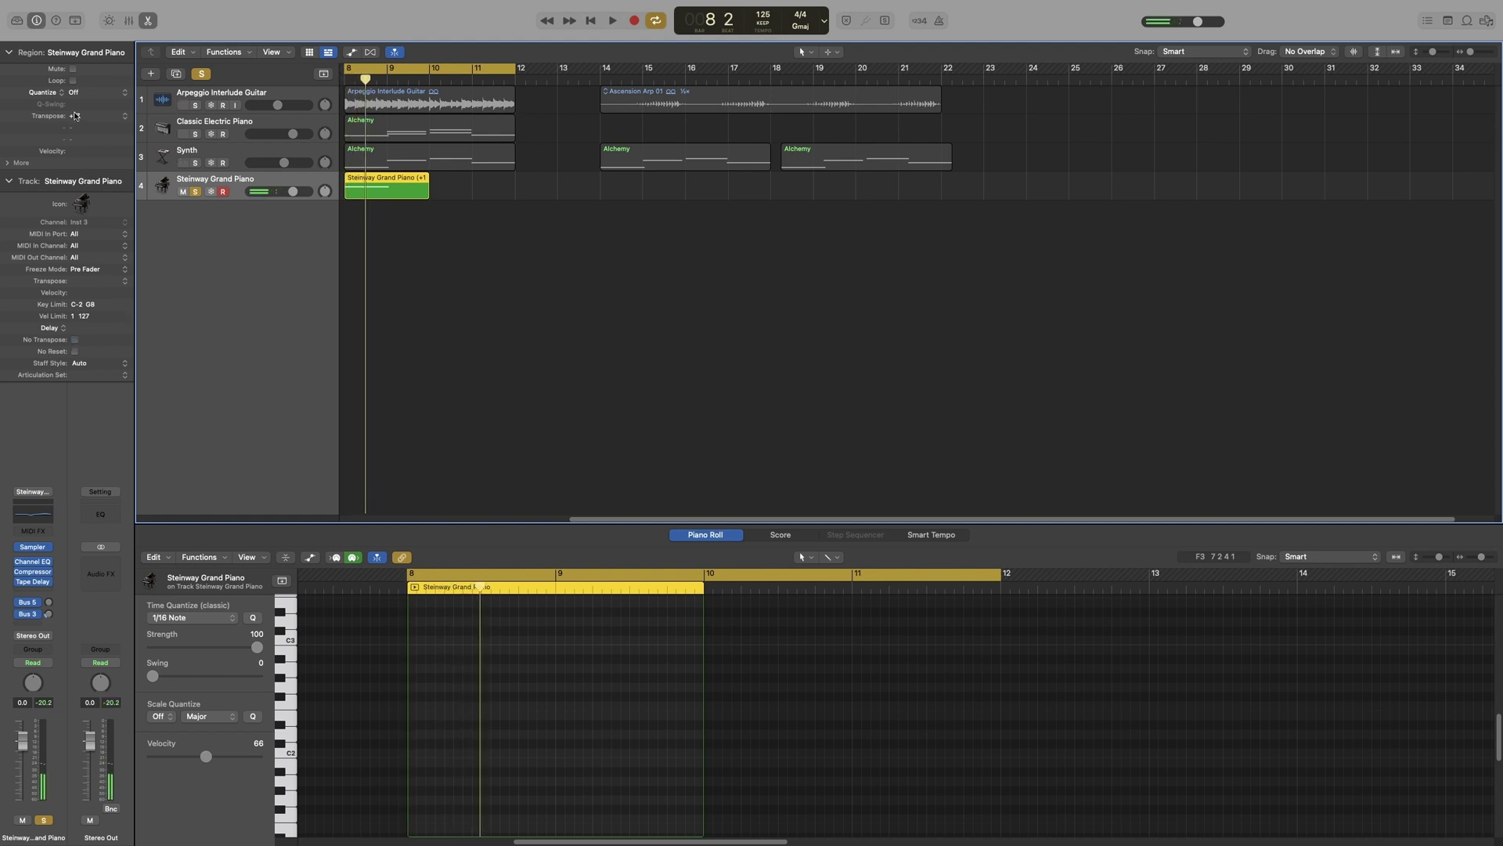
pyautogui.keyDown('alt'); pyautogui.click(76, 117); pyautogui.keyUp('alt')
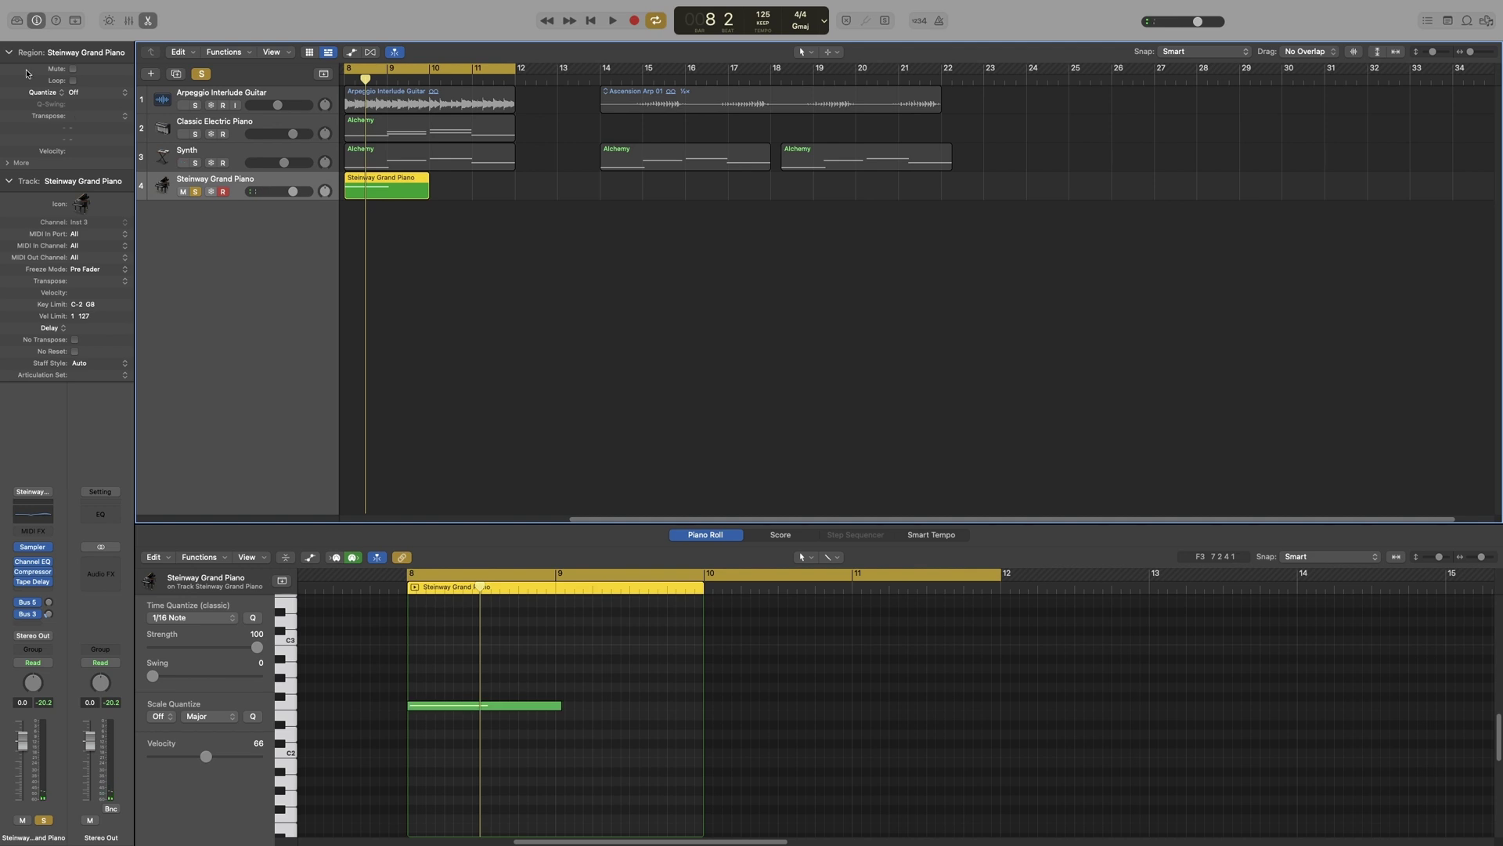
# Hide the region settings and deselect the Steinway region by clicking empty track space
pyautogui.click(9, 51)
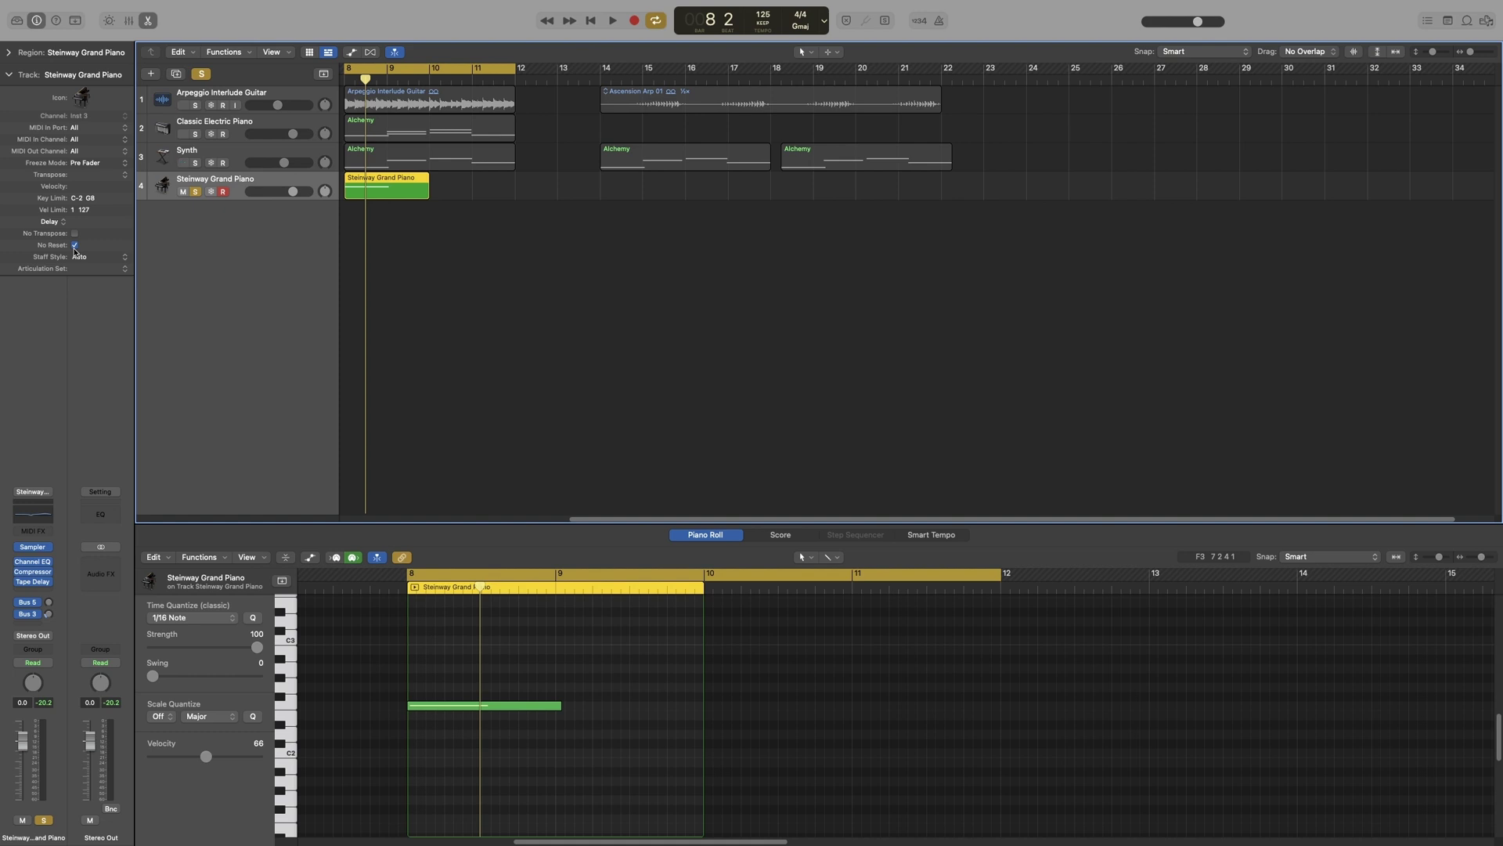
pyautogui.click(613, 371)
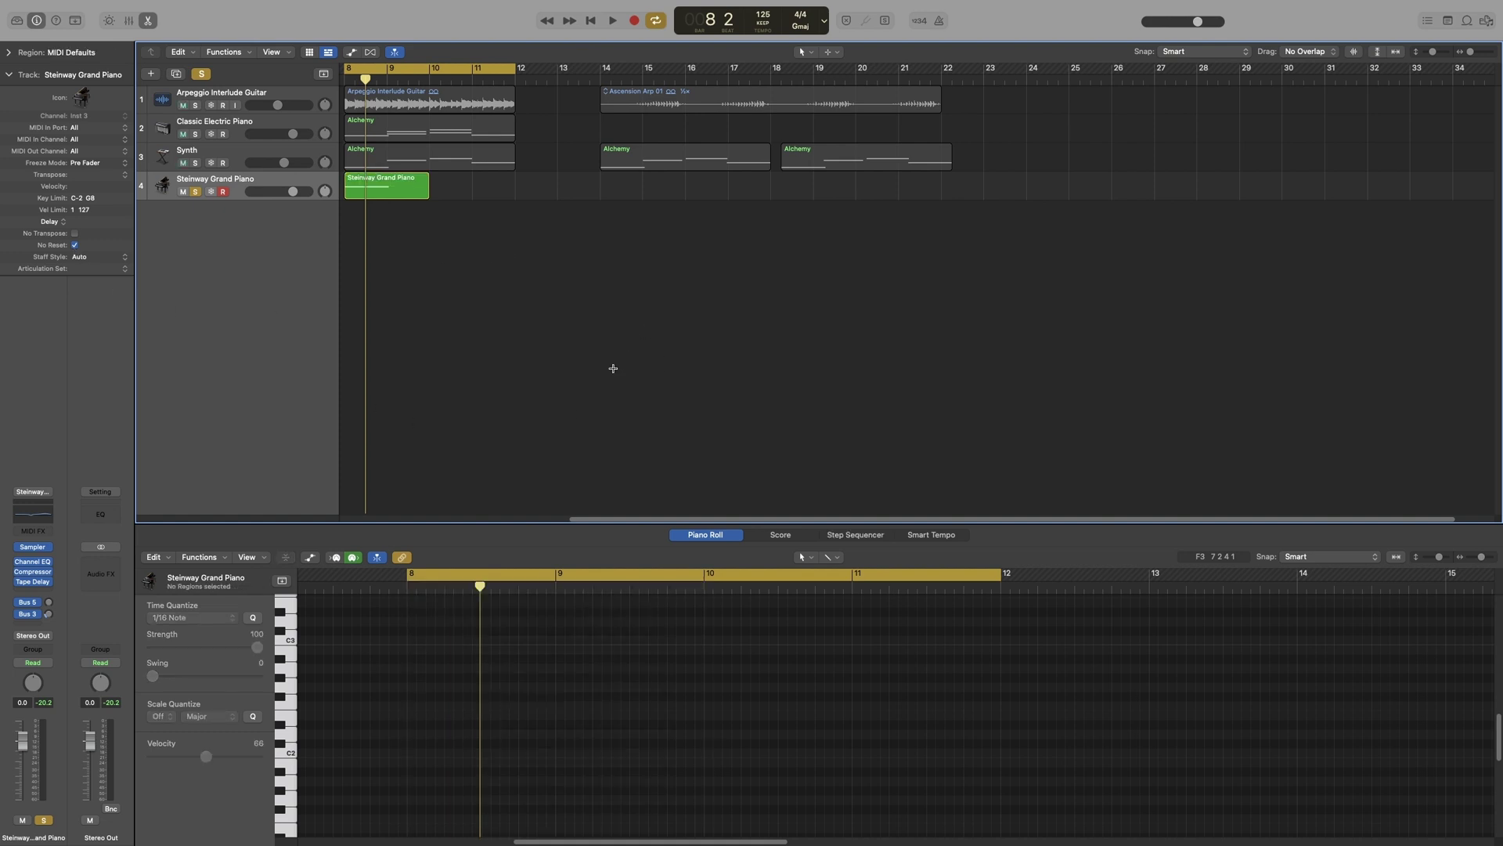
# Check the Reset Messages list in MIDI Preferences, close it, and turn No Reset off for Steinway
pyautogui.press('super+comma')
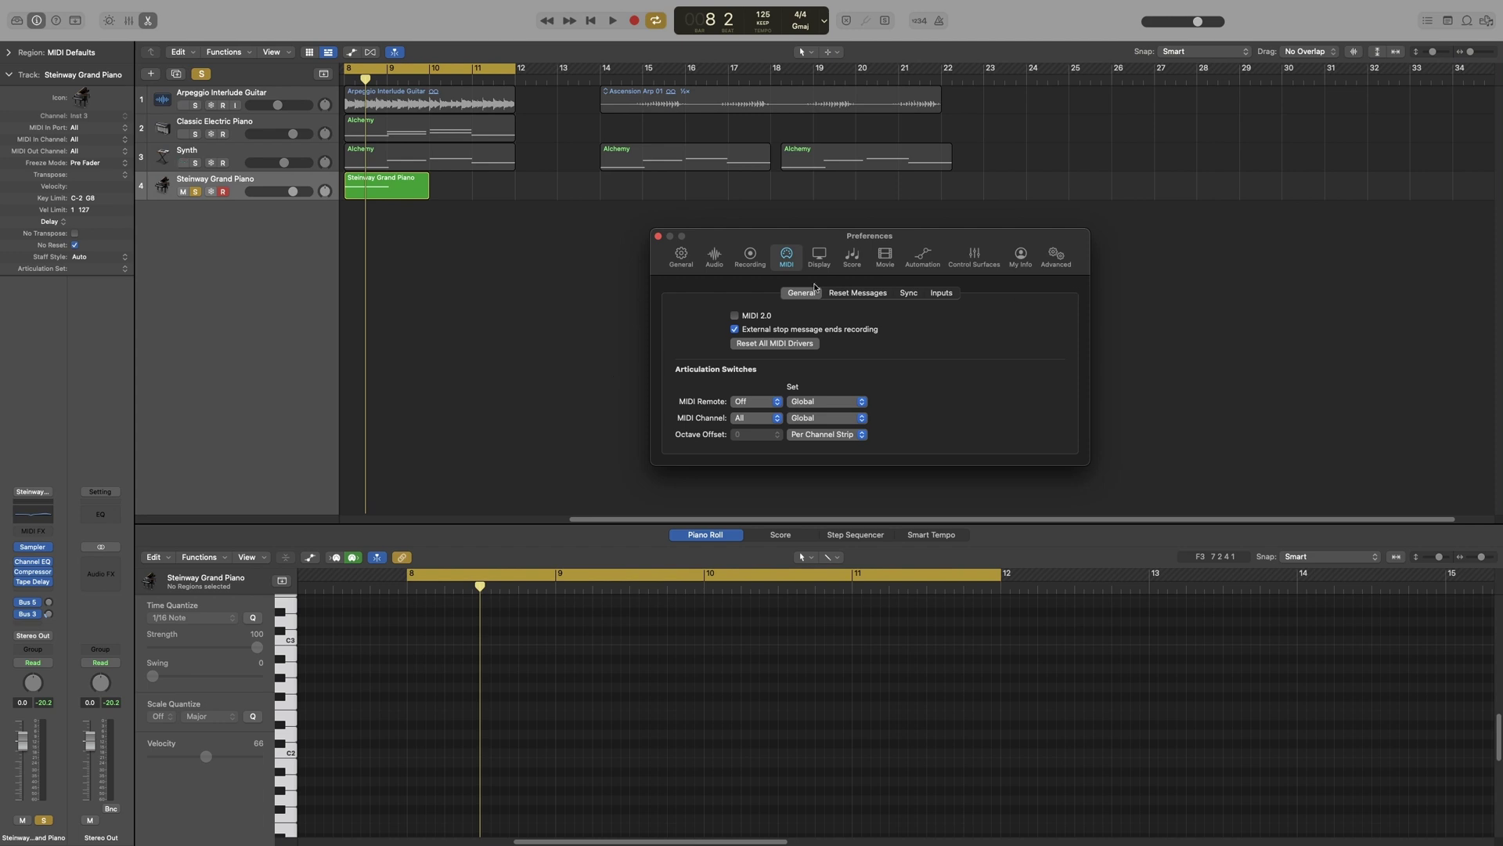
pyautogui.click(853, 294)
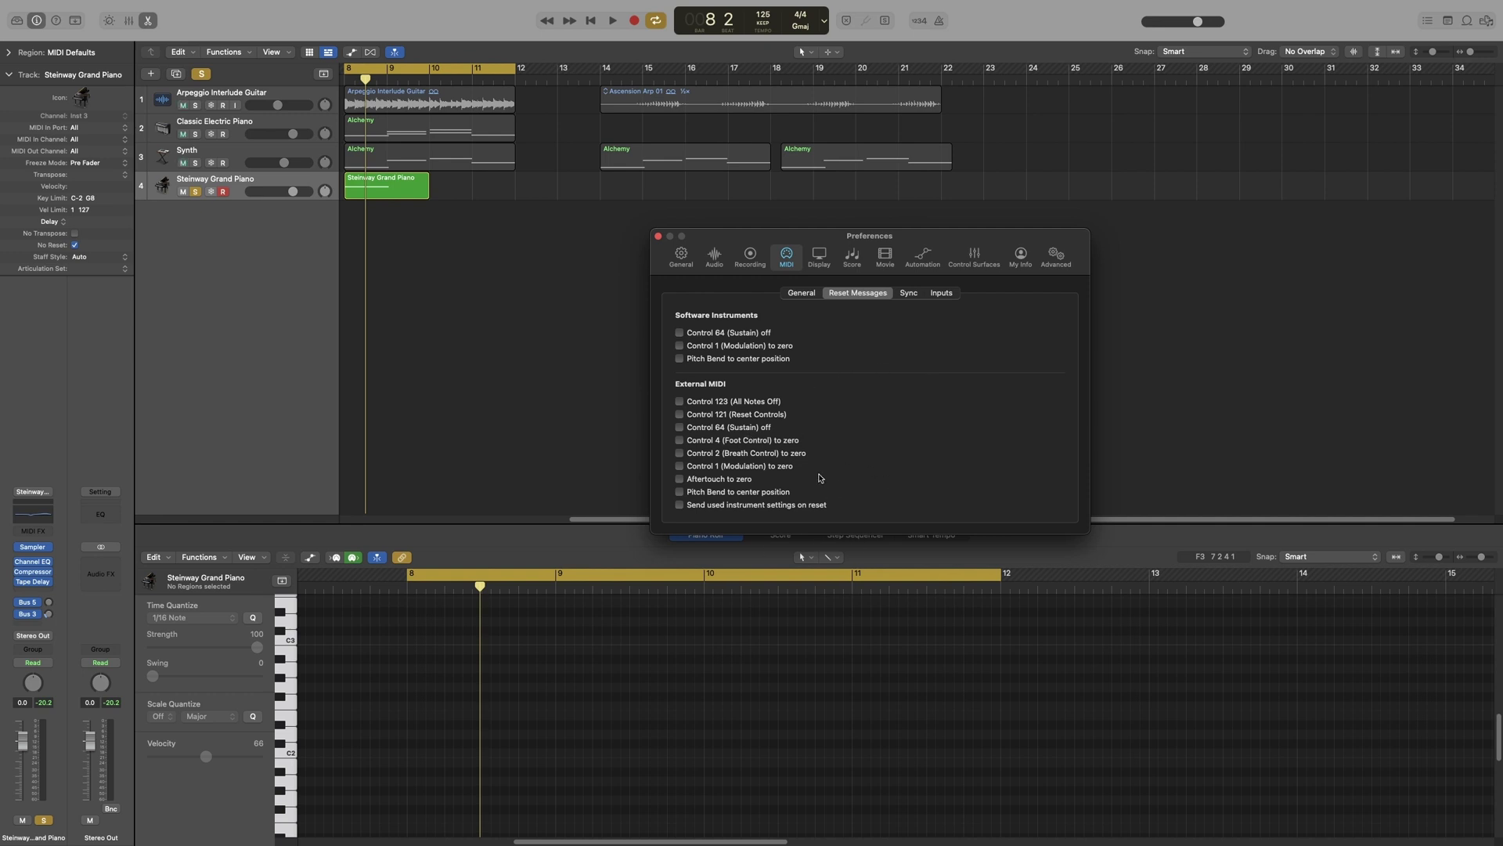
pyautogui.click(659, 236)
pyautogui.click(74, 246)
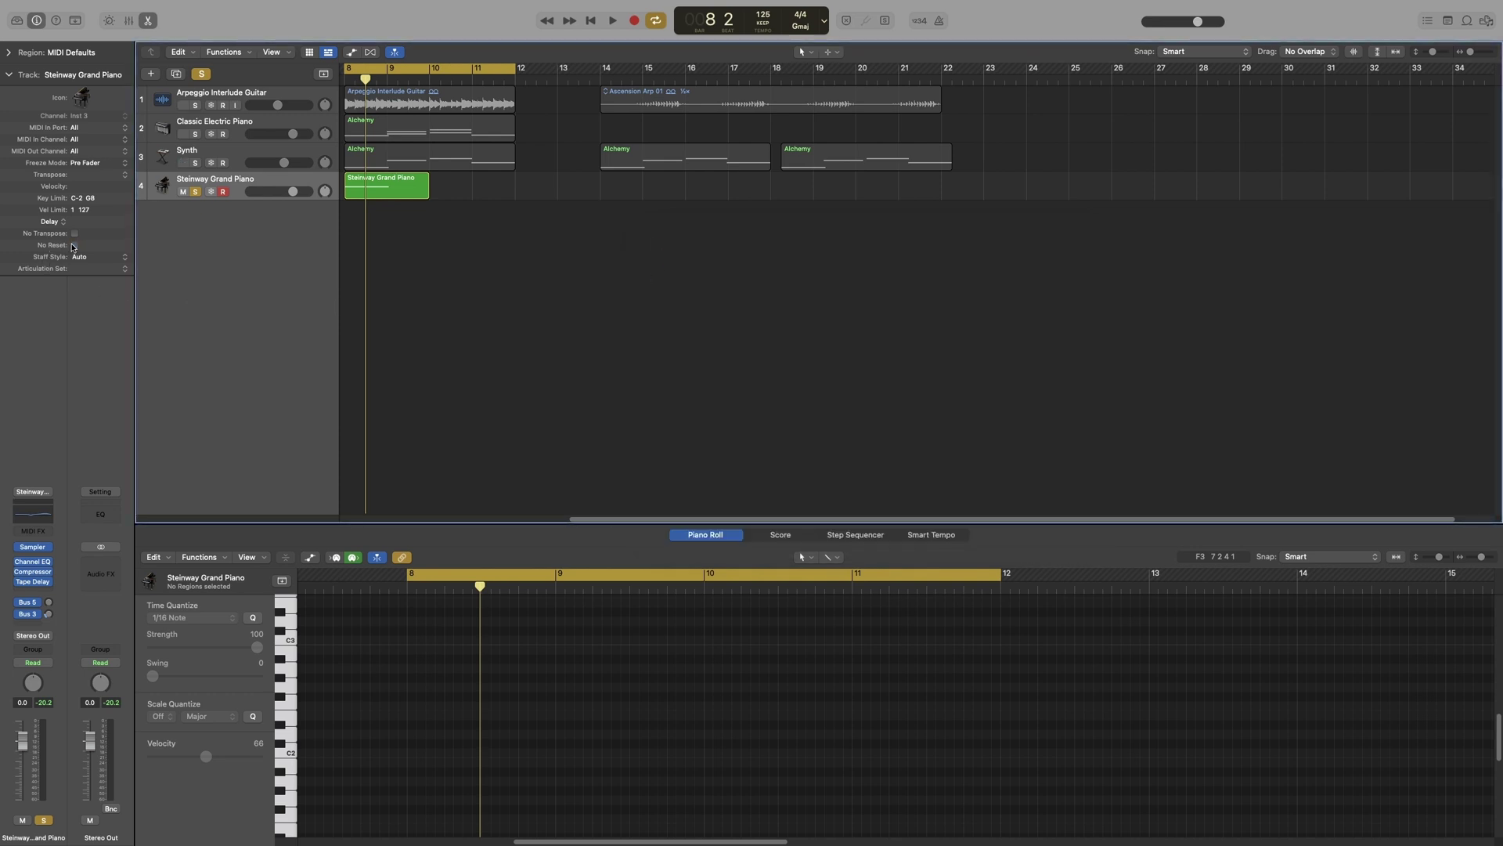
pyautogui.click(81, 258)
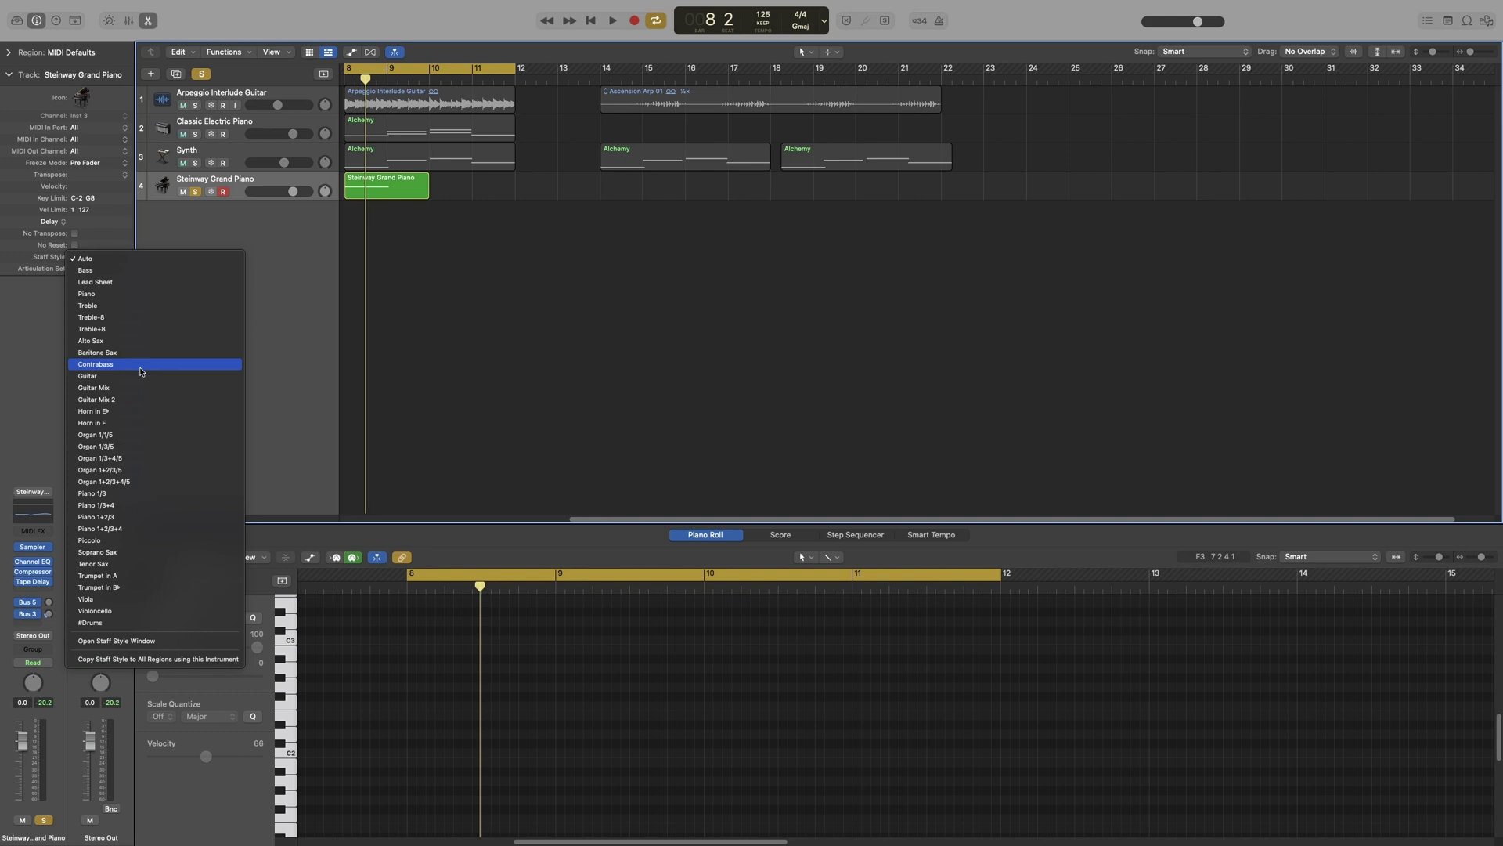
pyautogui.press('Escape')
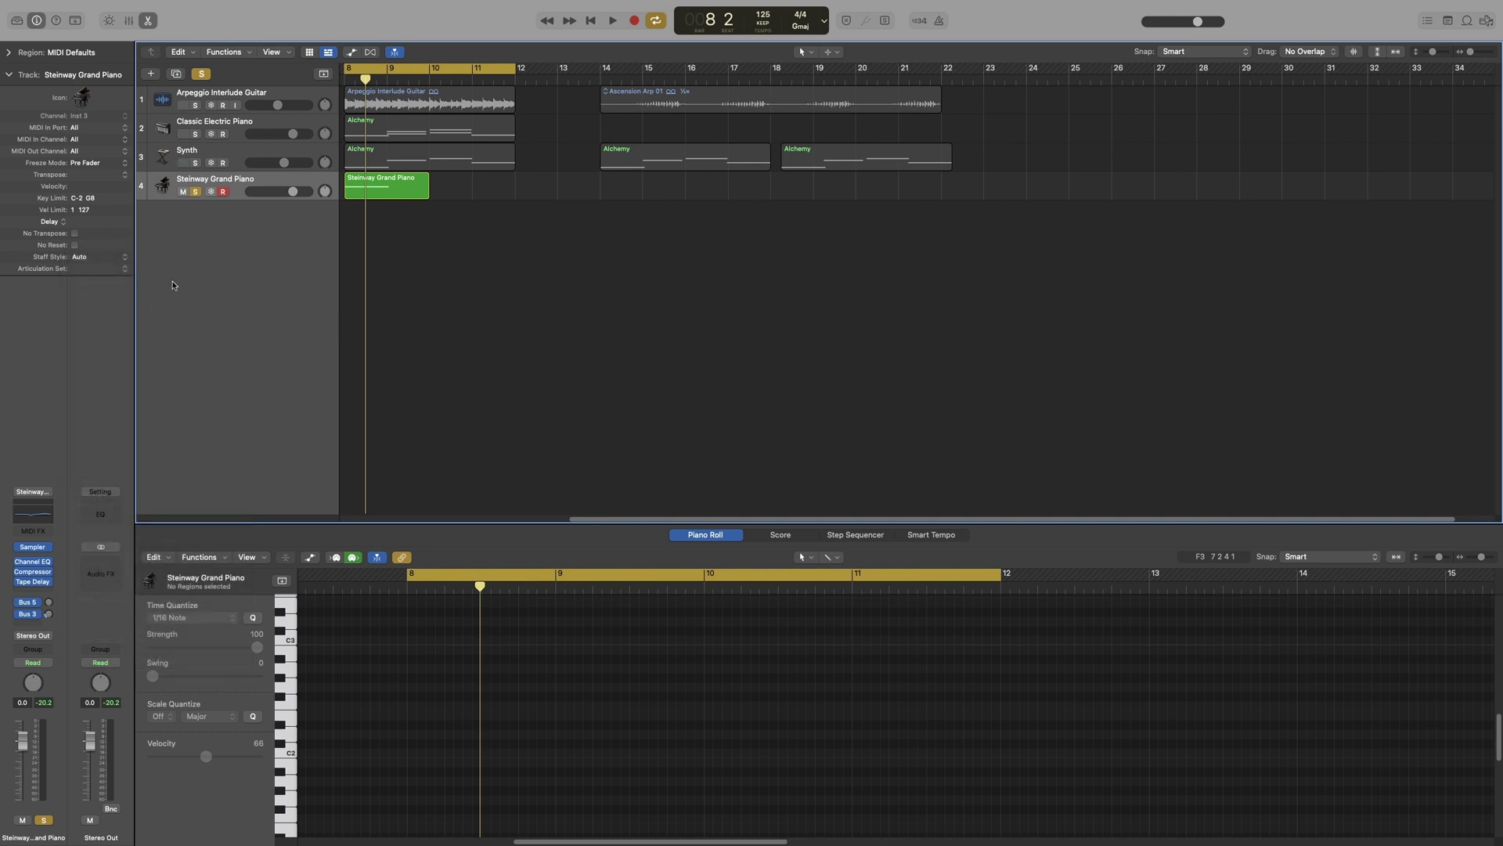
# Browse the Studio Horns and Studio Strings articulation sets, leaving the articulation set at None
pyautogui.click(79, 271)
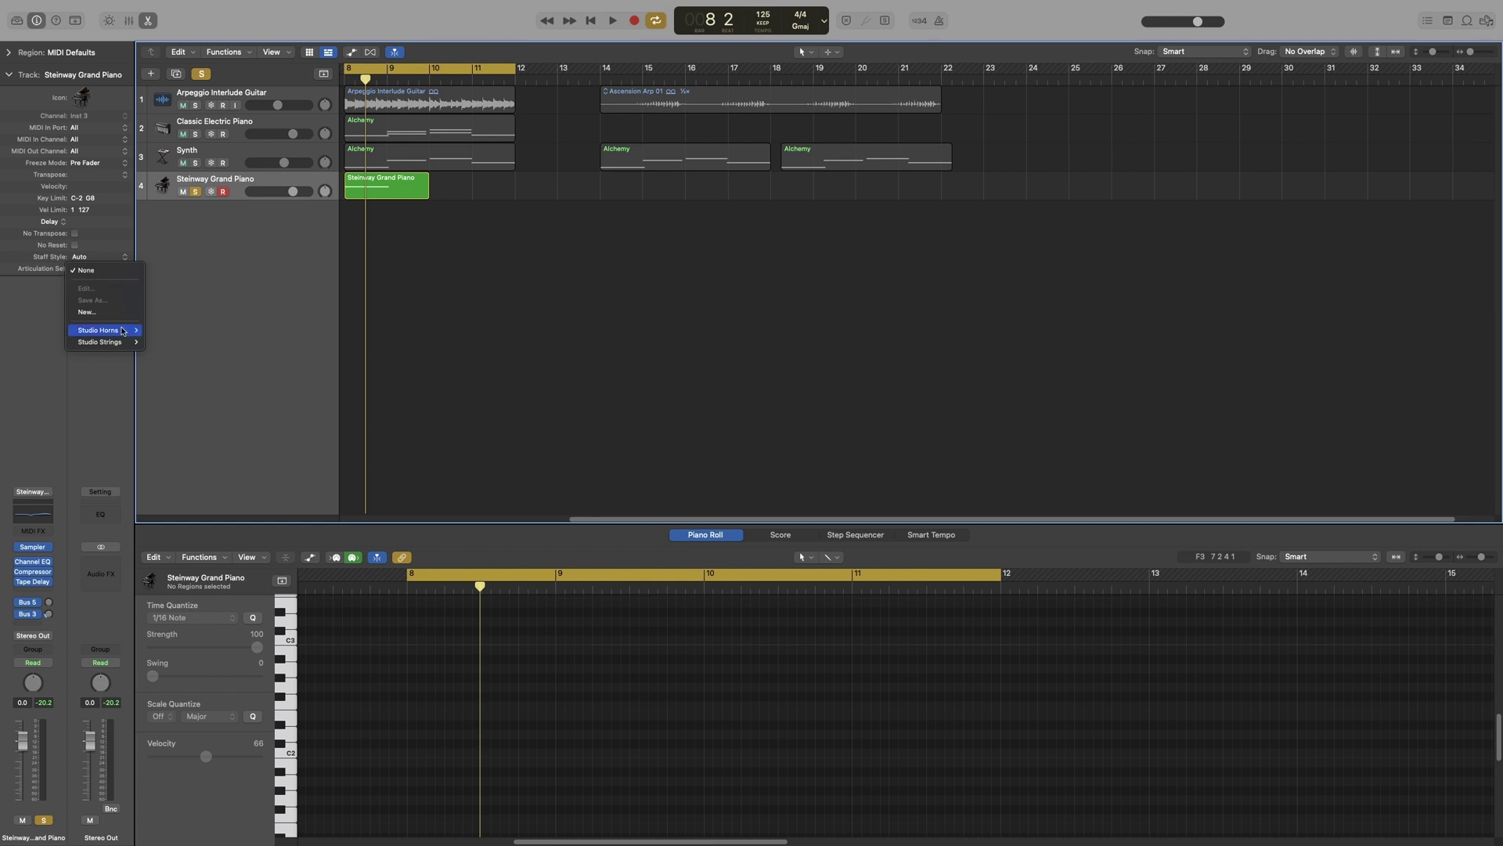
pyautogui.moveTo(123, 331)
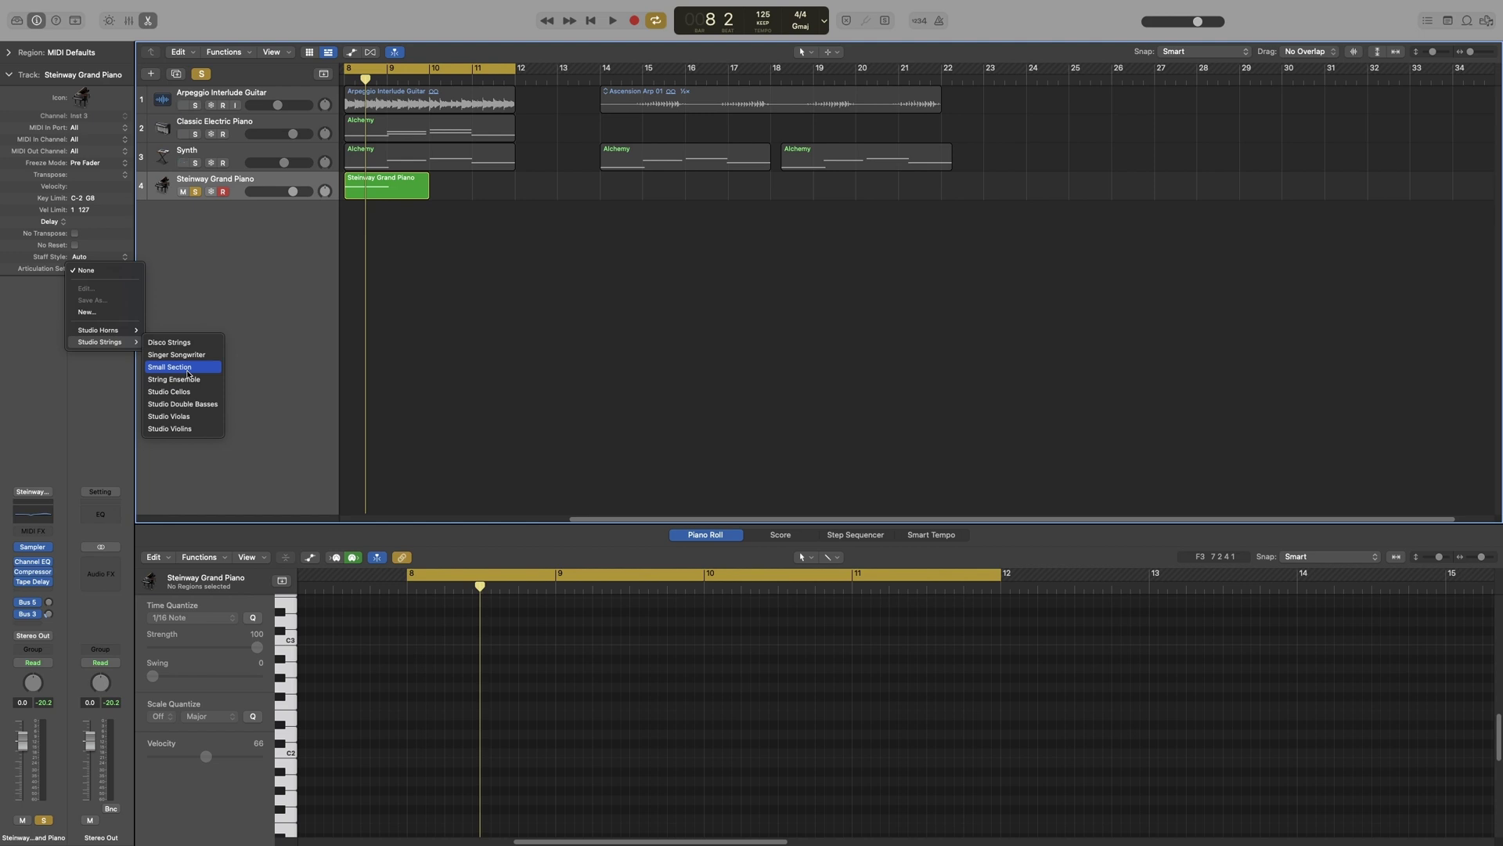
pyautogui.click(213, 272)
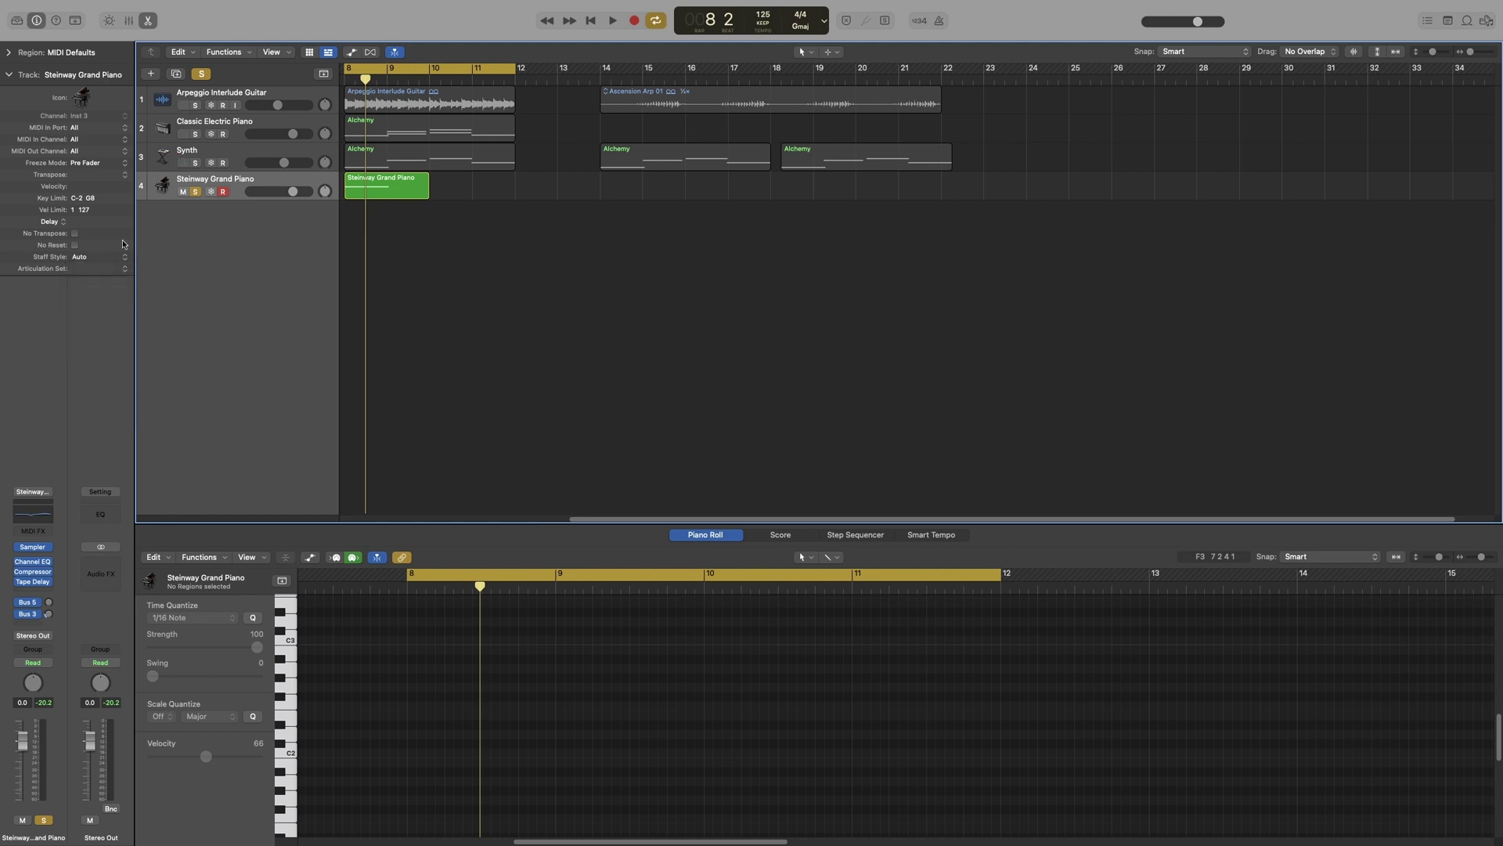
# Unsolo the Steinway track, select Arpeggio Interlude Guitar, and inspect its name and icon unchanged
pyautogui.press('s')
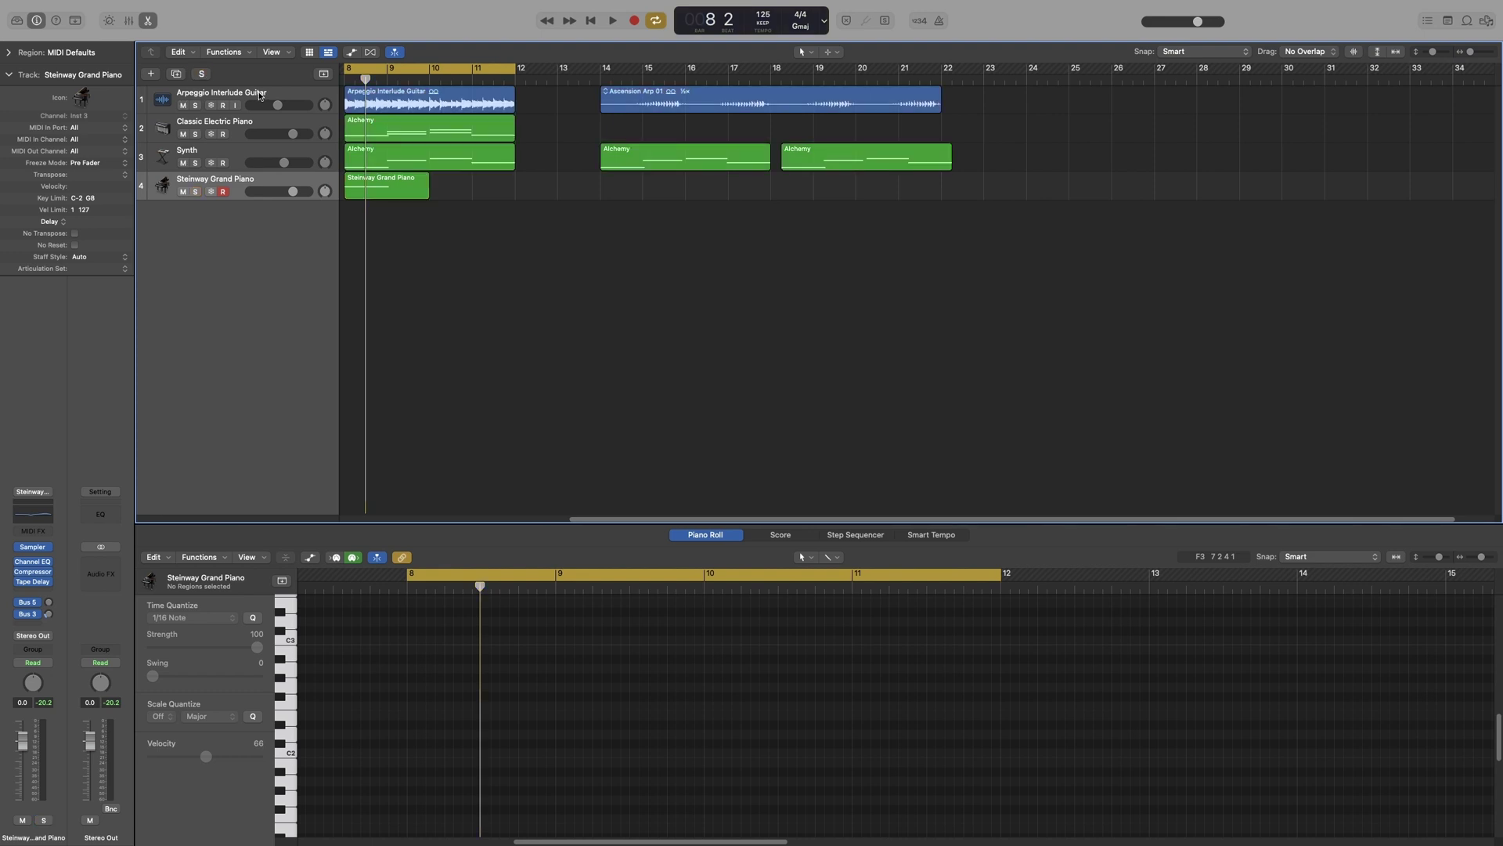
pyautogui.click(261, 97)
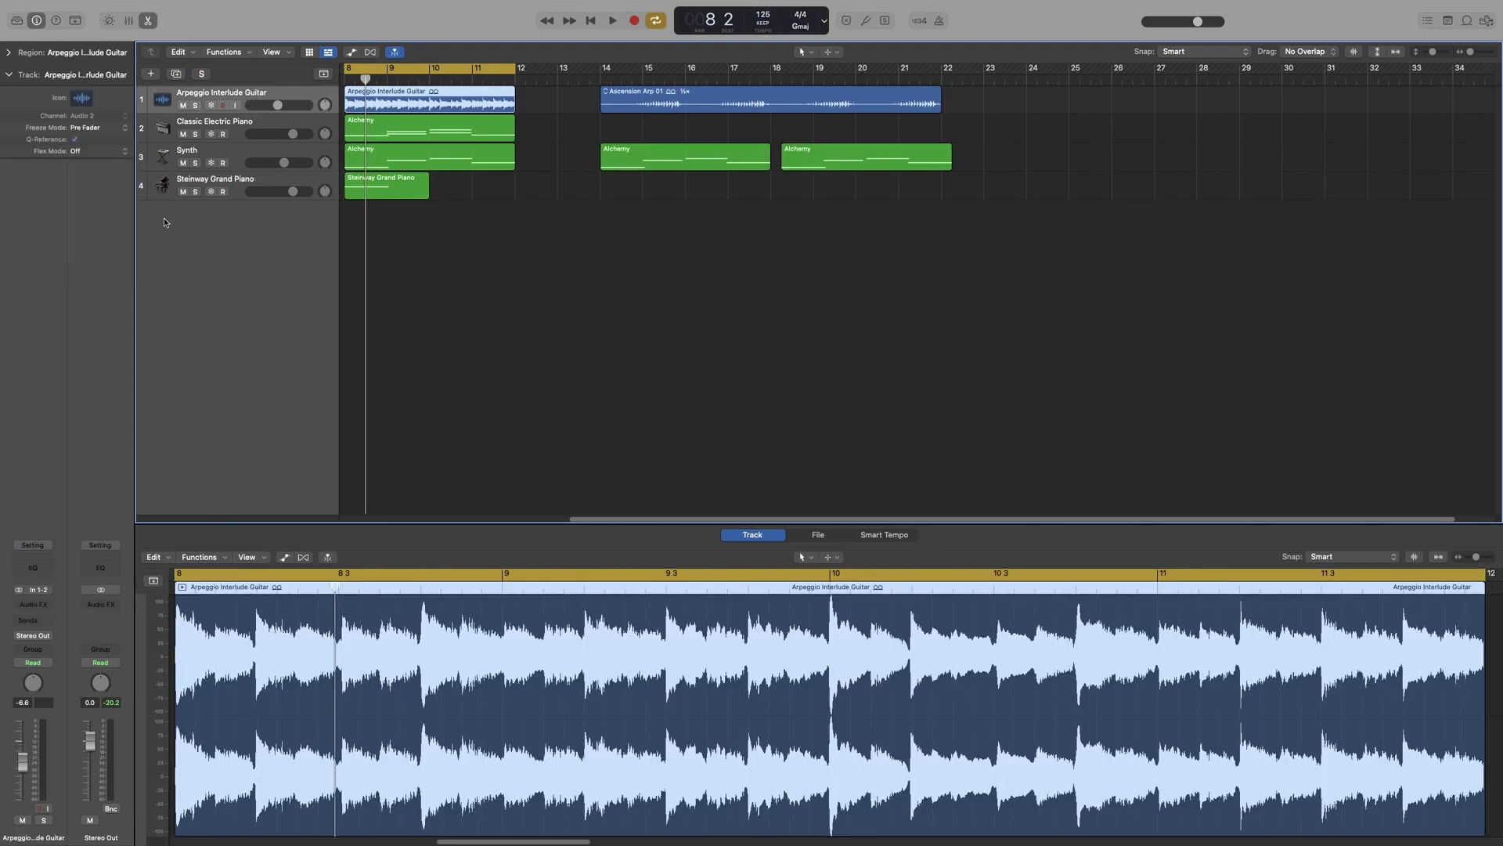
pyautogui.doubleClick(64, 76)
pyautogui.click(83, 98)
pyautogui.click(38, 121)
# Keep the guitar track's freeze mode at Pre Fader and enable Q-Reference
pyautogui.click(90, 128)
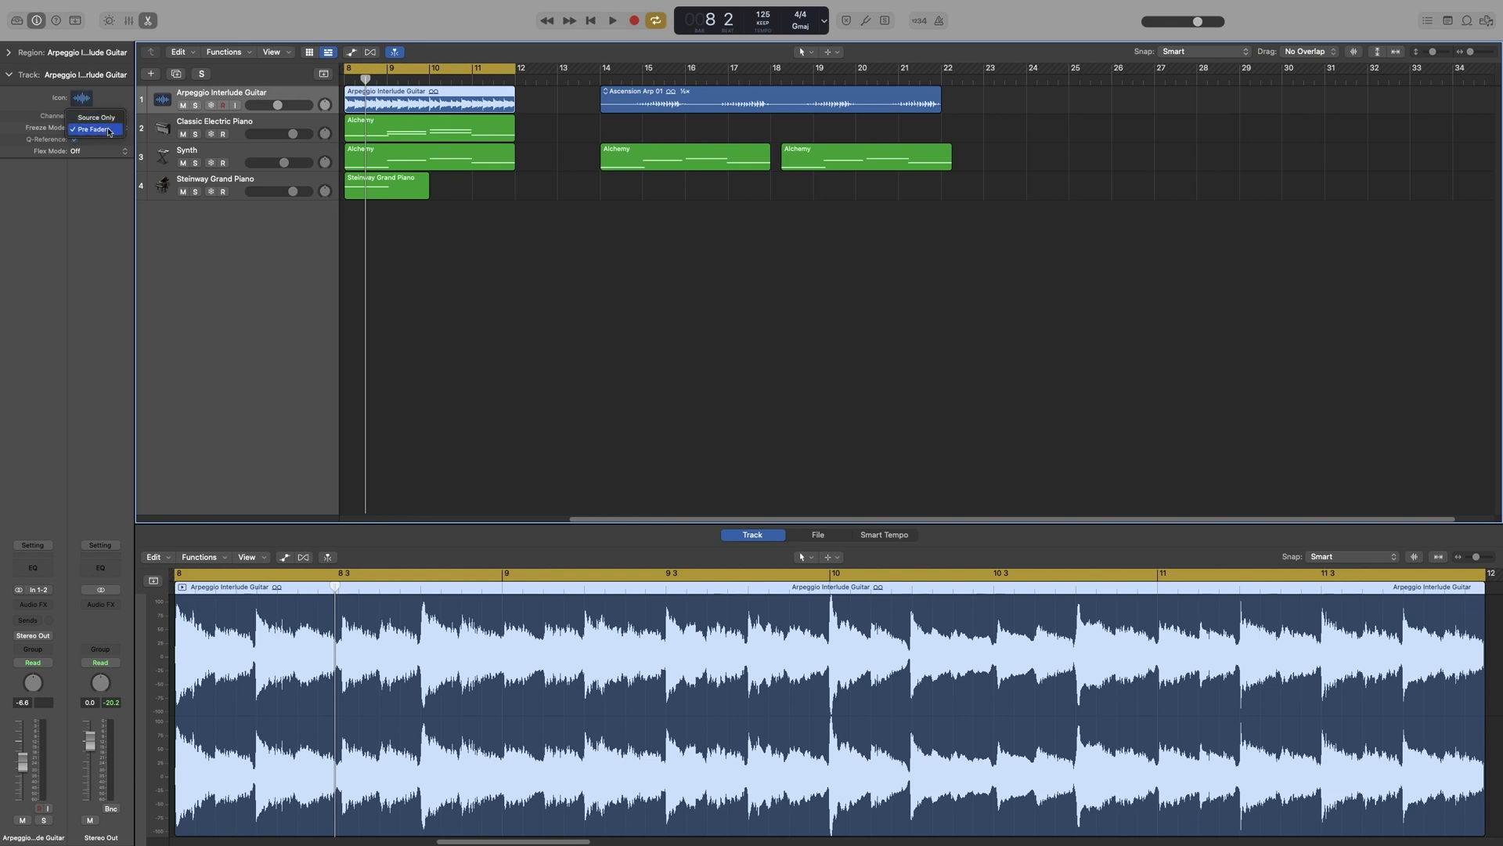
pyautogui.click(103, 131)
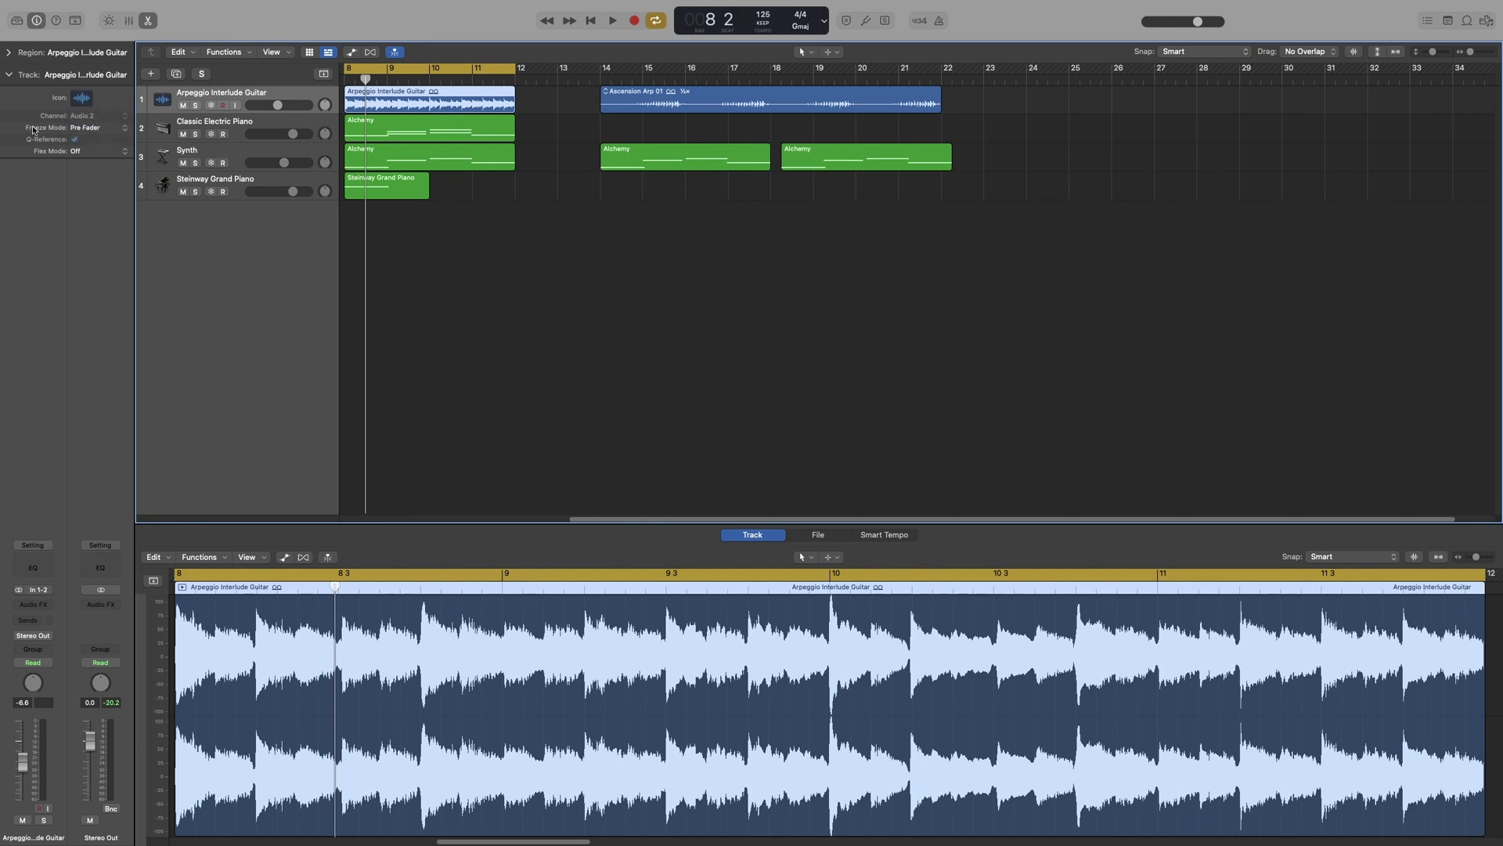
pyautogui.click(74, 140)
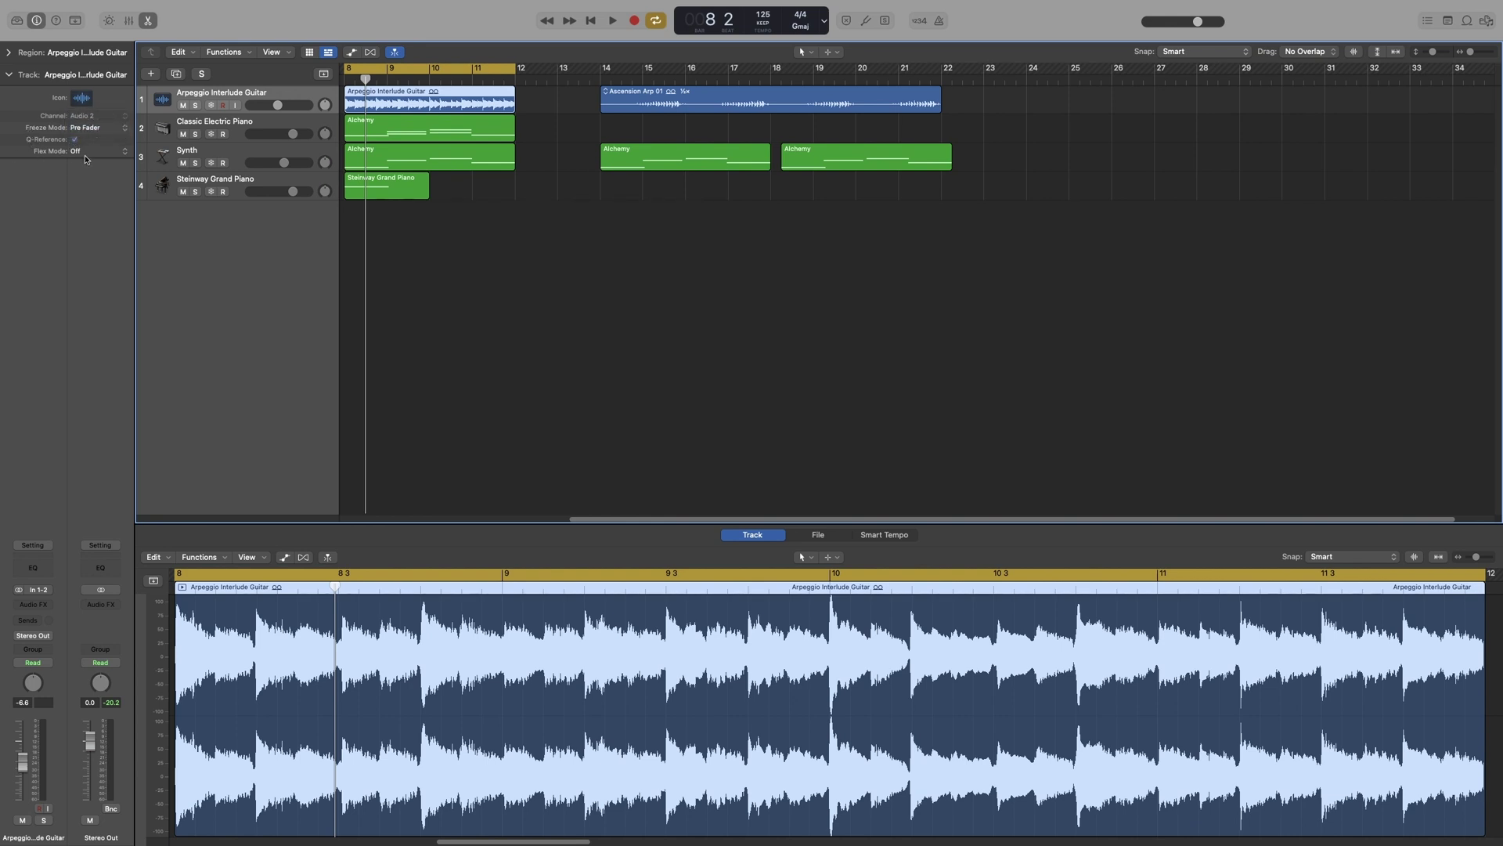